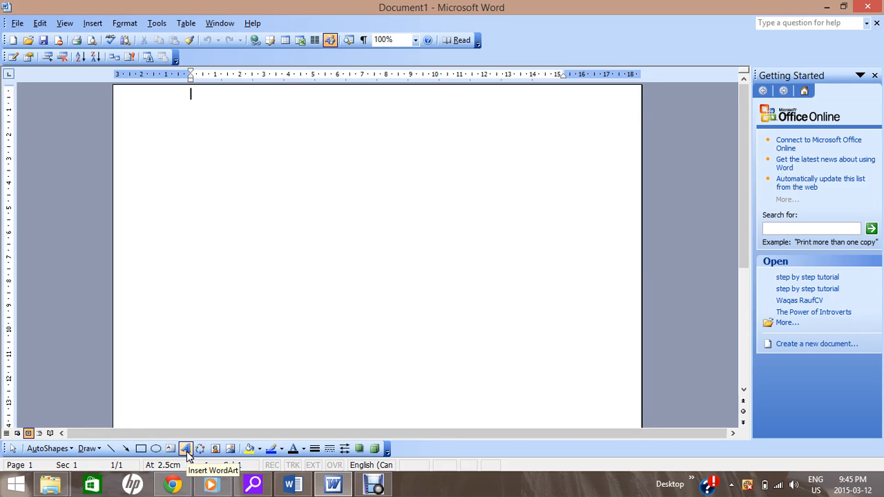
- Insert WordArt reading "Hello World" in the light blue-violet style from the gallery's second row, third column
left_click(185, 450)
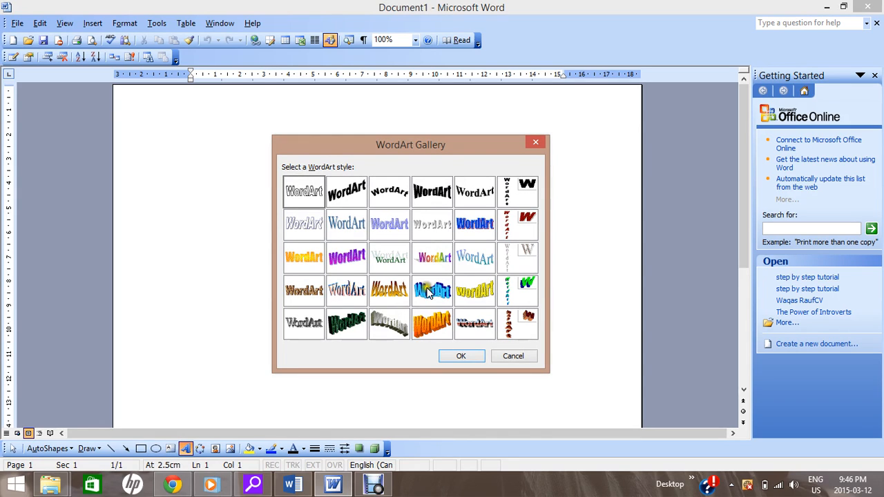
left_click(380, 227)
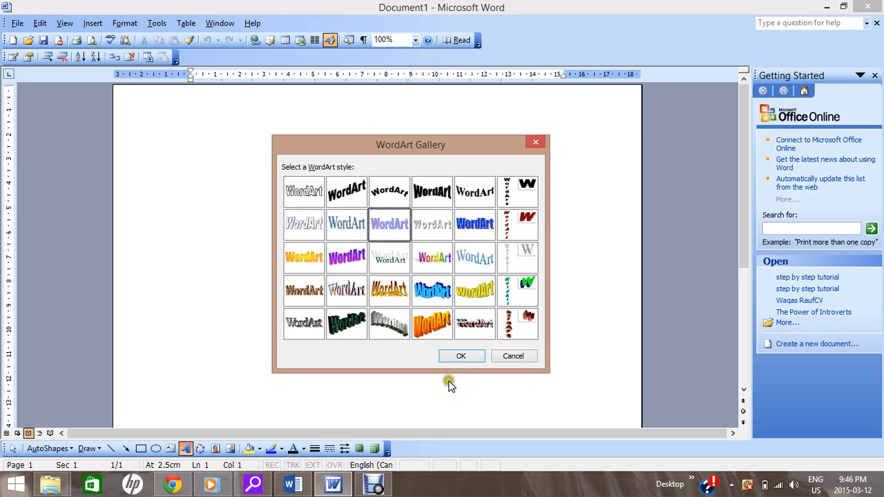
left_click(457, 357)
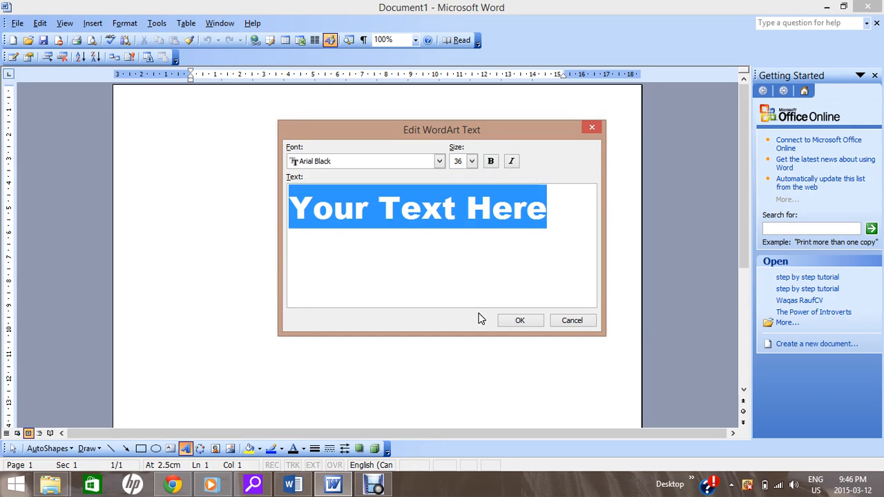
type("H")
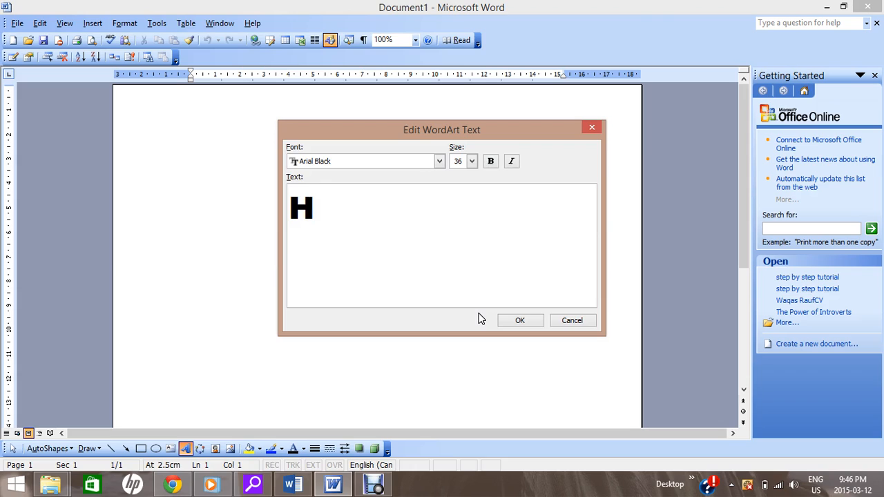
type("ello")
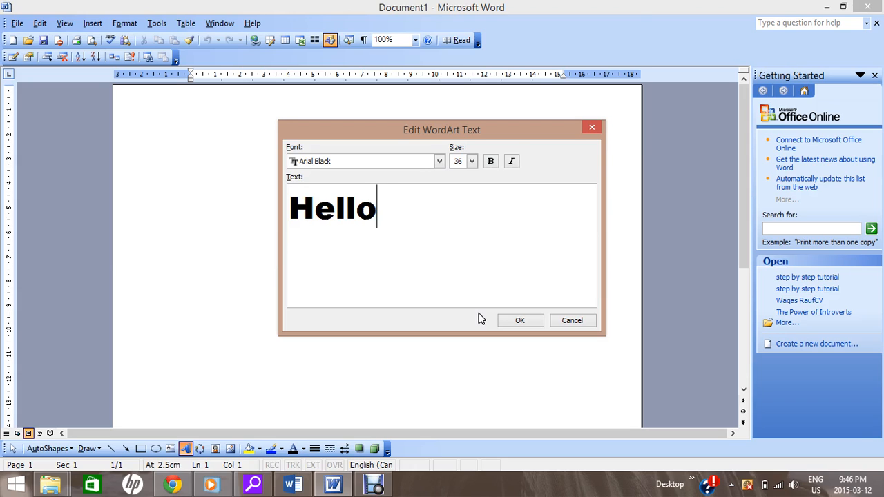
type(" World")
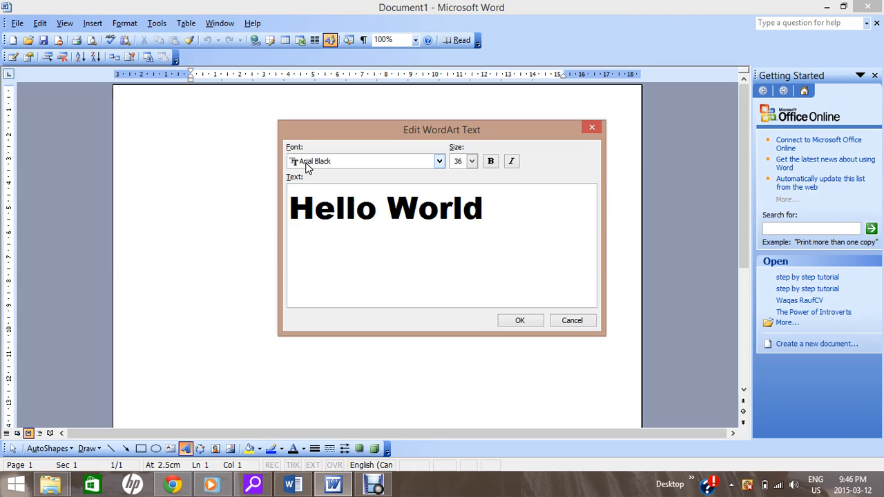
left_click(517, 322)
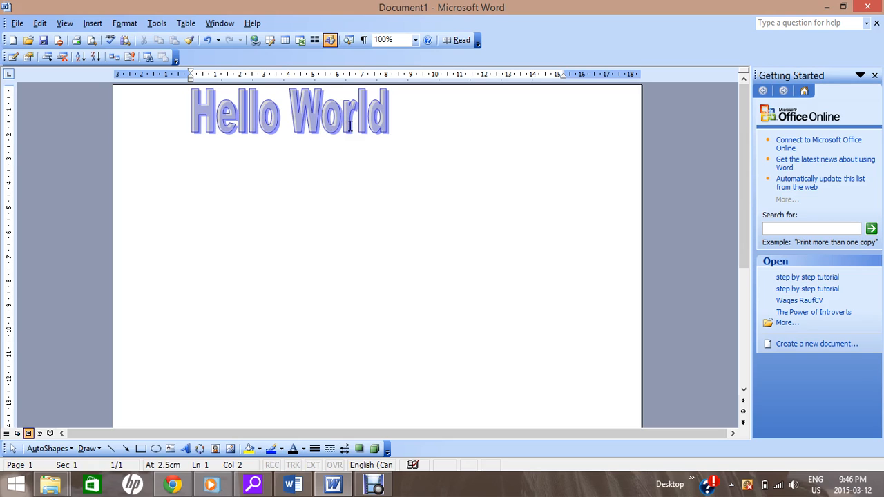
- Examine the WordArt insertion gallery, the text editor and the style gallery for the "Hello World" WordArt without changing anything
left_click(275, 112)
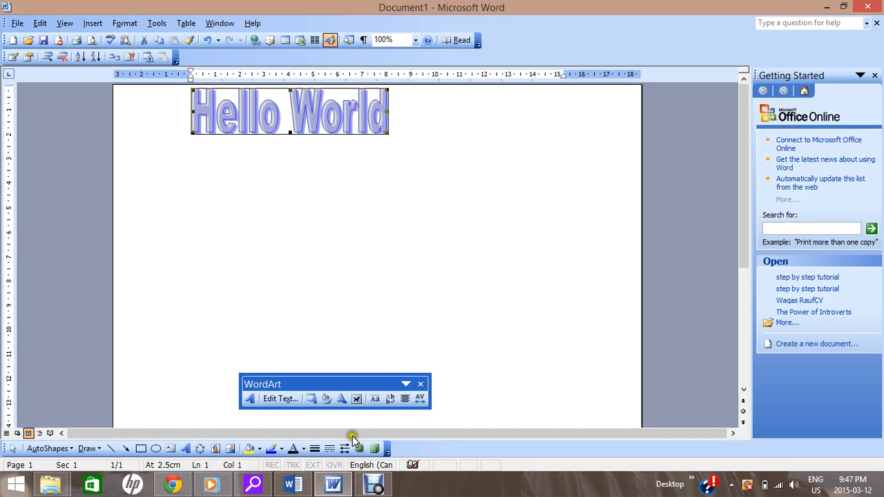
left_click(249, 399)
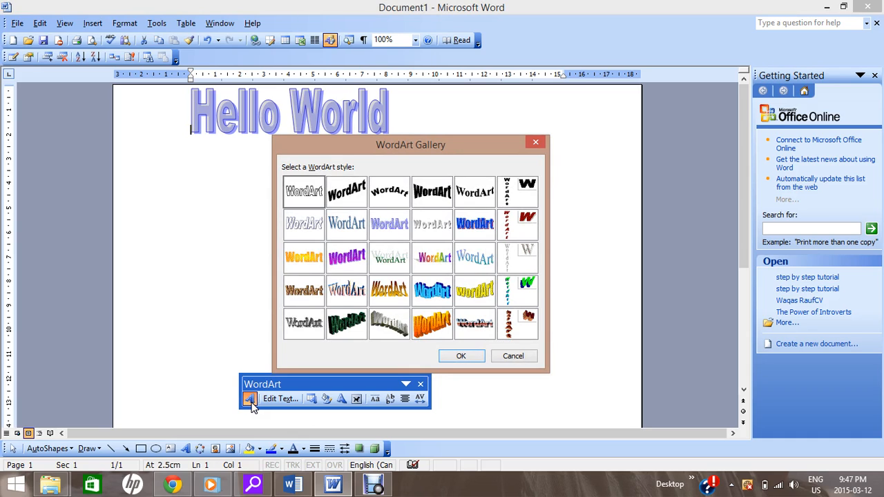
left_click(513, 356)
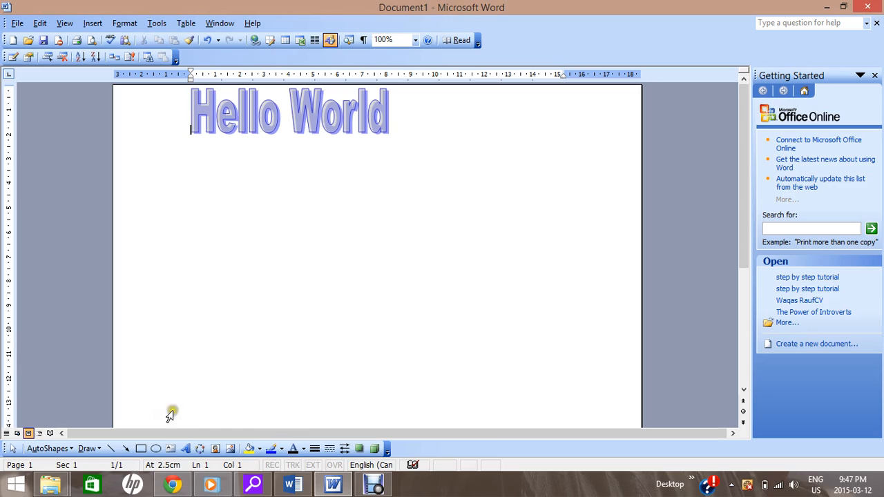
left_click(250, 112)
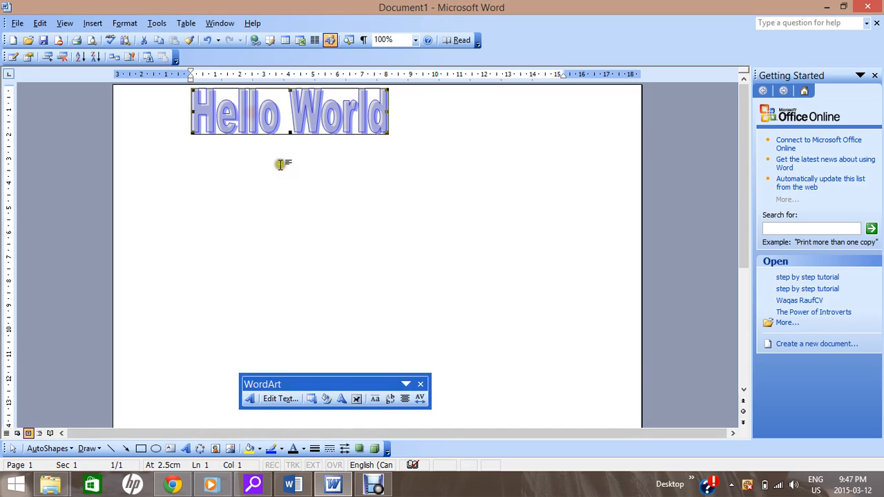
left_click(278, 405)
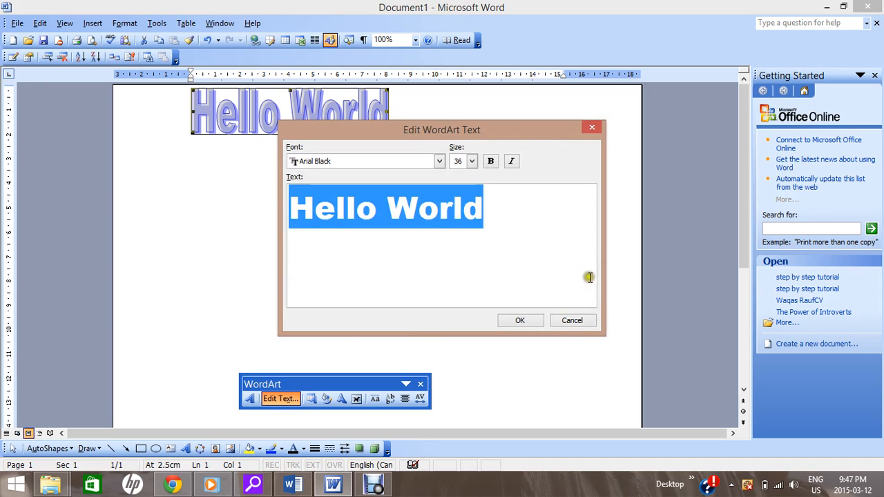
left_click(569, 325)
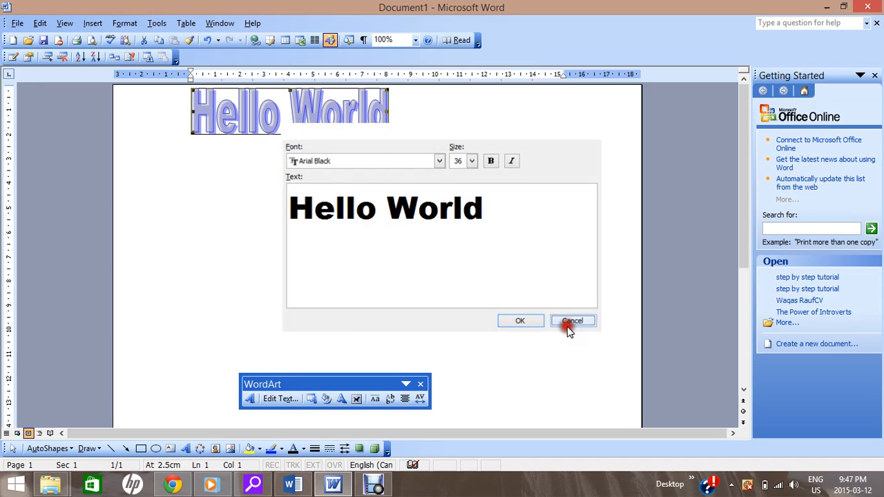
left_click(312, 401)
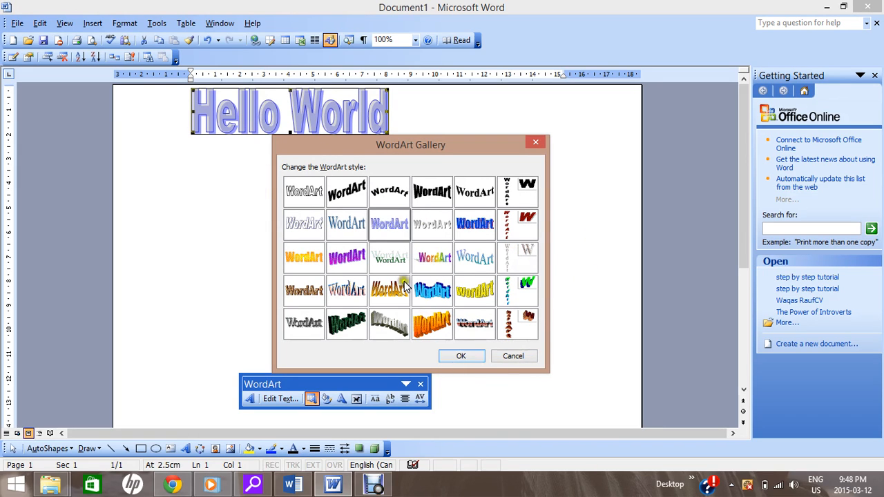
left_click(513, 357)
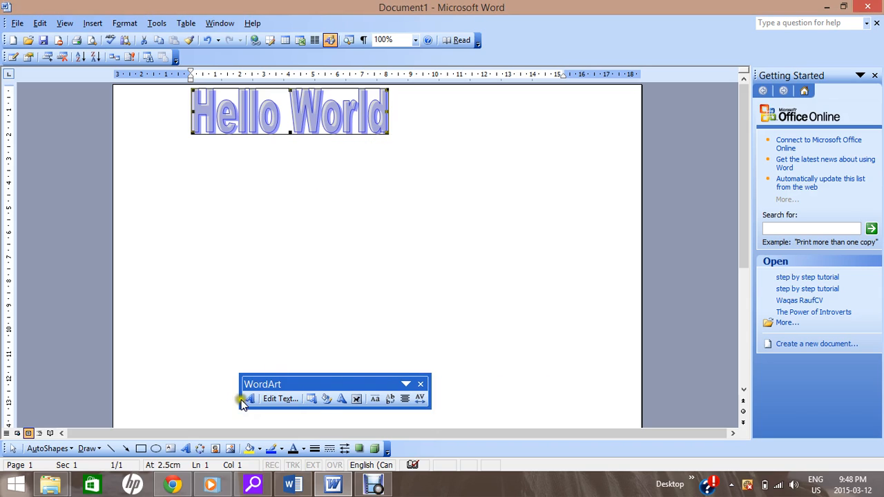
- Examine the fill, line and arrow options in the formatting settings of the "Hello World" WordArt
left_click(327, 399)
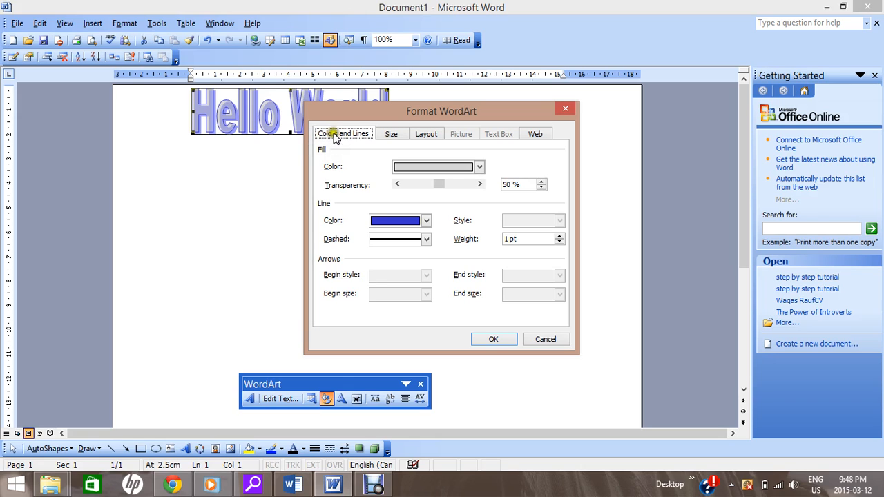
left_click(386, 133)
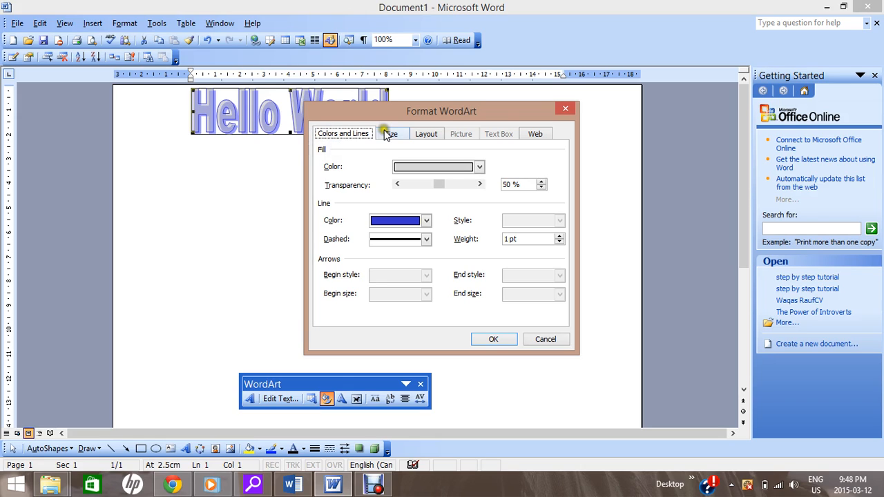
left_click(428, 134)
left_click(399, 171)
left_click(407, 242)
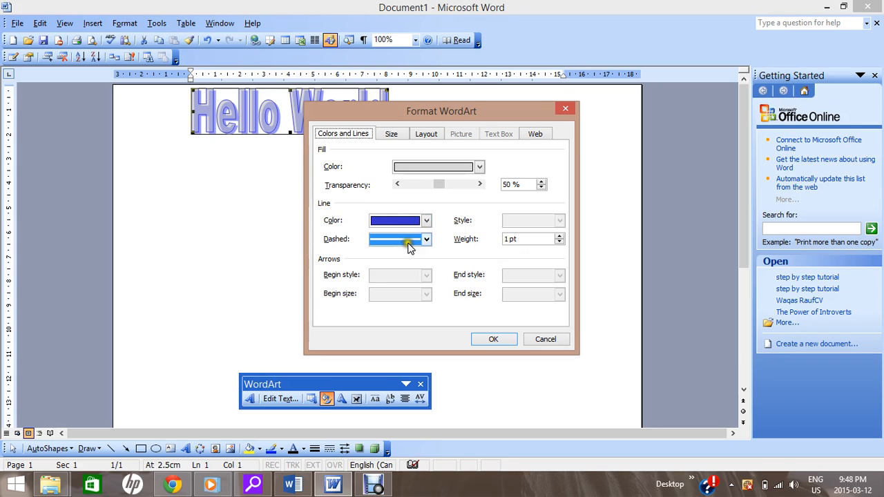
left_click(381, 280)
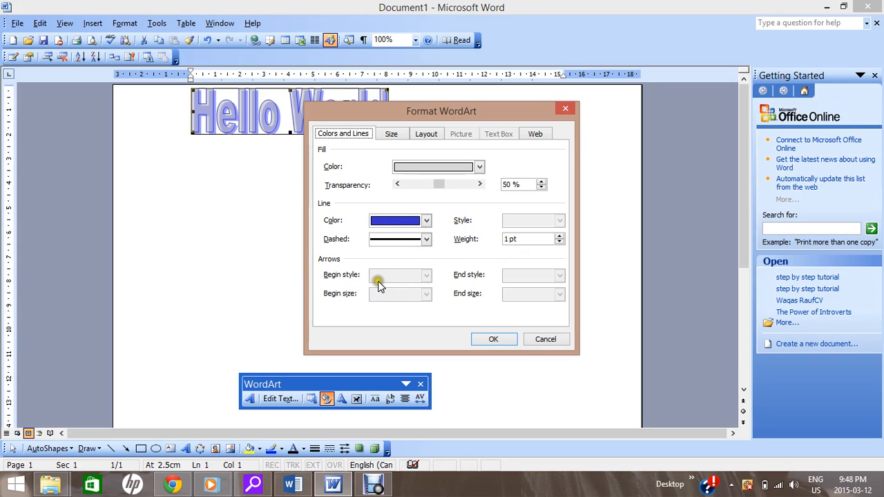
left_click(376, 280)
left_click(385, 290)
left_click(453, 279)
left_click(481, 278)
left_click(477, 278)
left_click(479, 293)
left_click(470, 298)
left_click(477, 282)
left_click(463, 307)
left_click(509, 304)
- Give the "Hello World" WordArt a red outline with the Dash line style
left_click(425, 220)
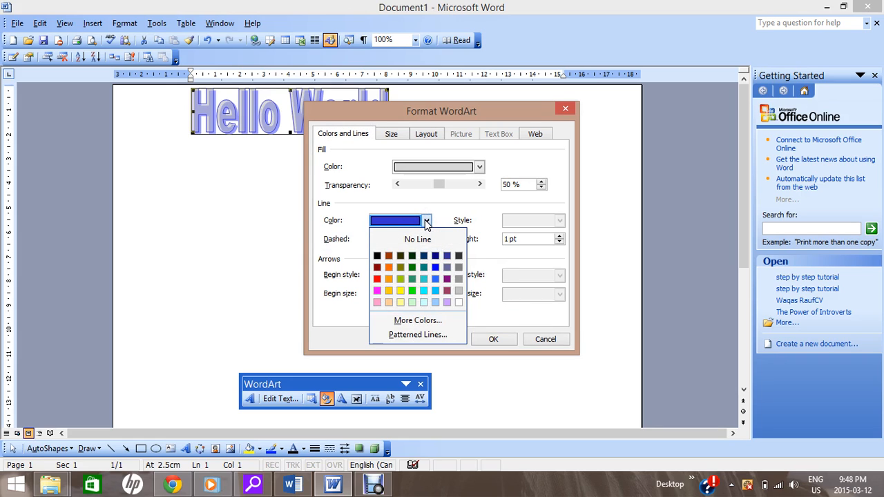
left_click(377, 278)
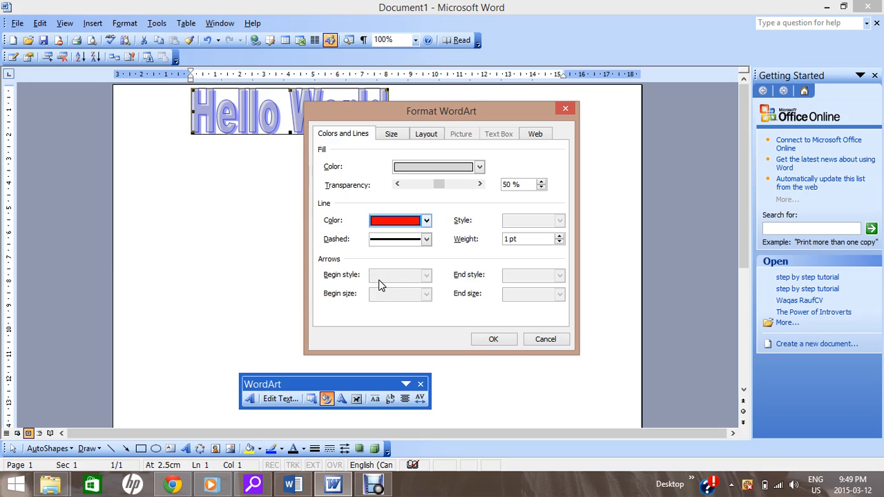
left_click(426, 239)
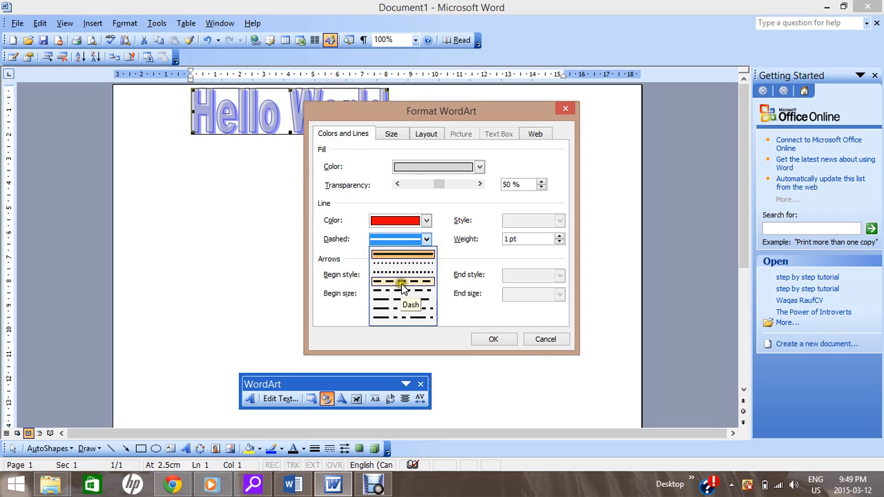
left_click(402, 282)
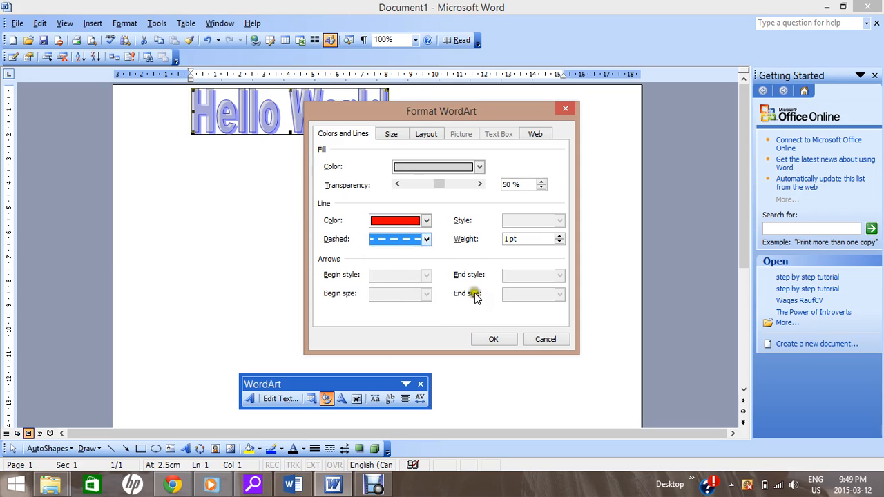
left_click(496, 339)
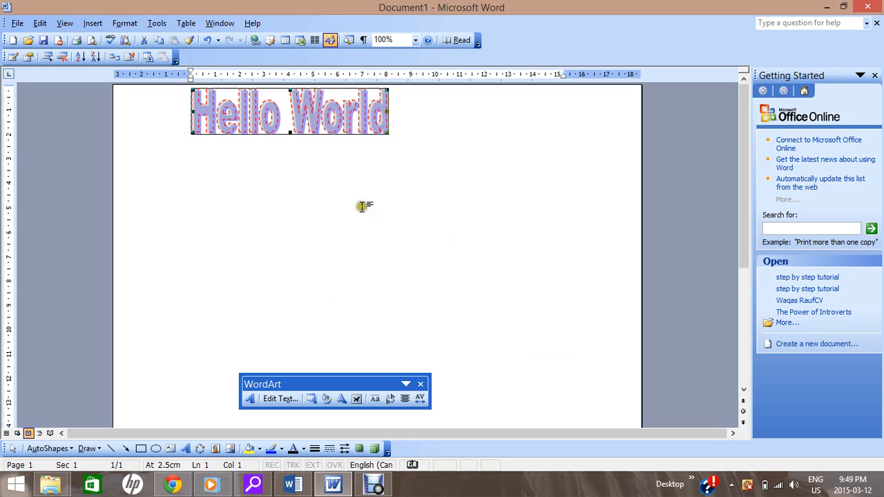
left_click(190, 141)
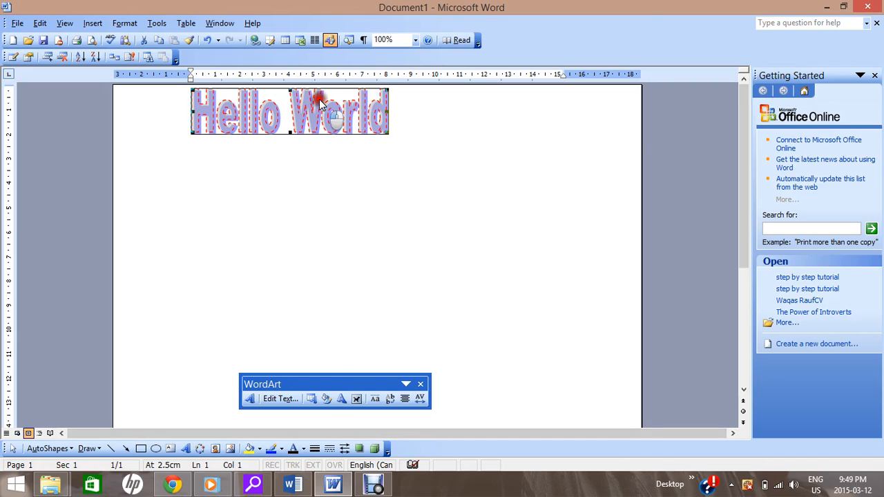
left_click(360, 336)
left_click(298, 120)
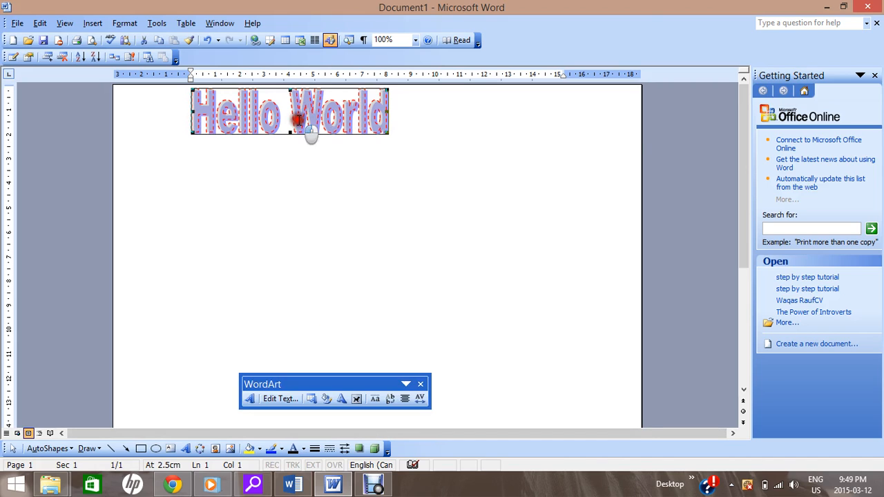
left_click(312, 400)
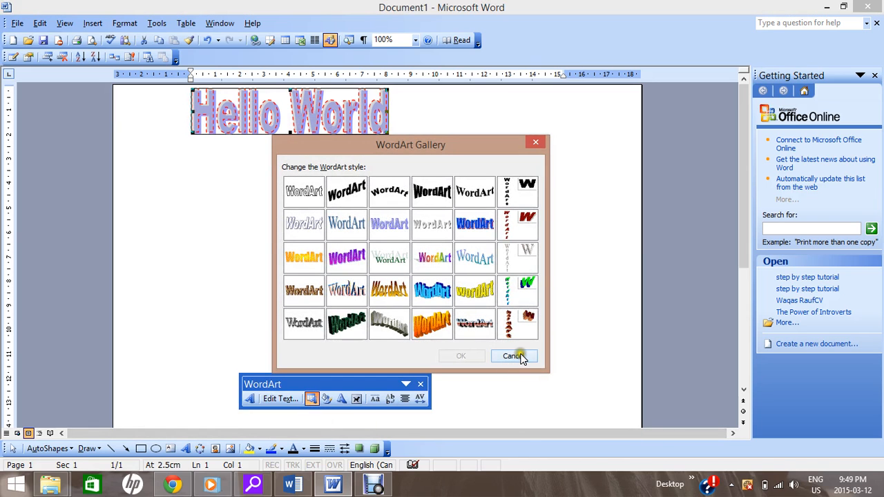
left_click(514, 357)
- Change the outline of the "Hello World" WordArt to a lime green colour with a solid line style
left_click(327, 401)
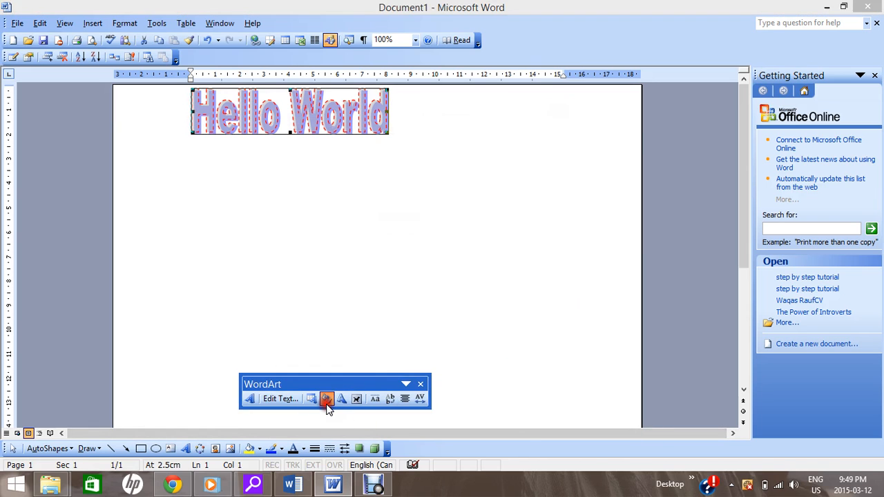
left_click(422, 238)
left_click(427, 221)
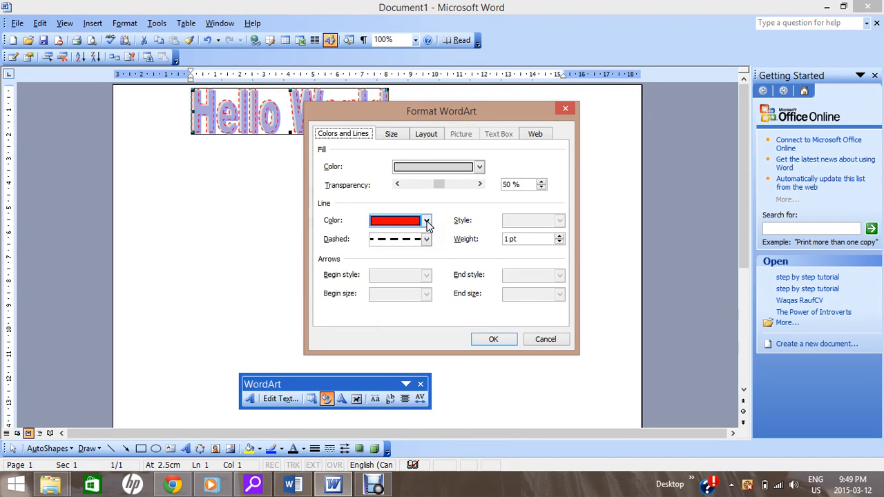
left_click(426, 221)
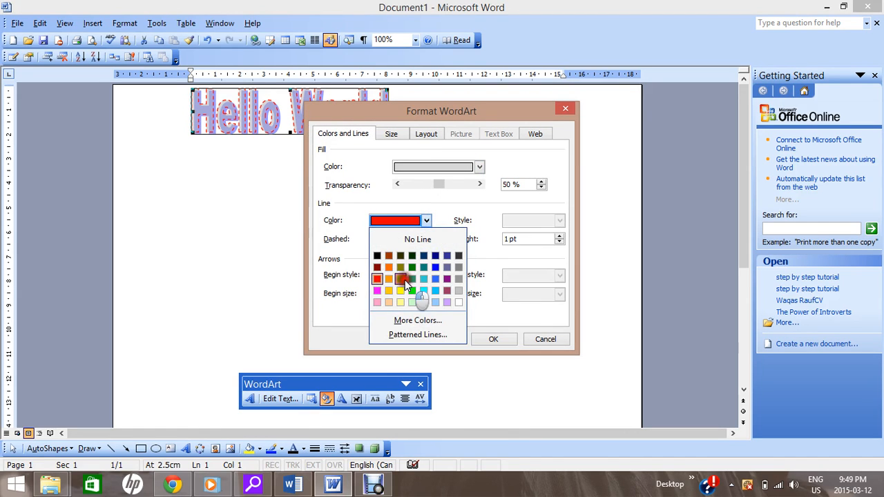
left_click(405, 280)
left_click(426, 239)
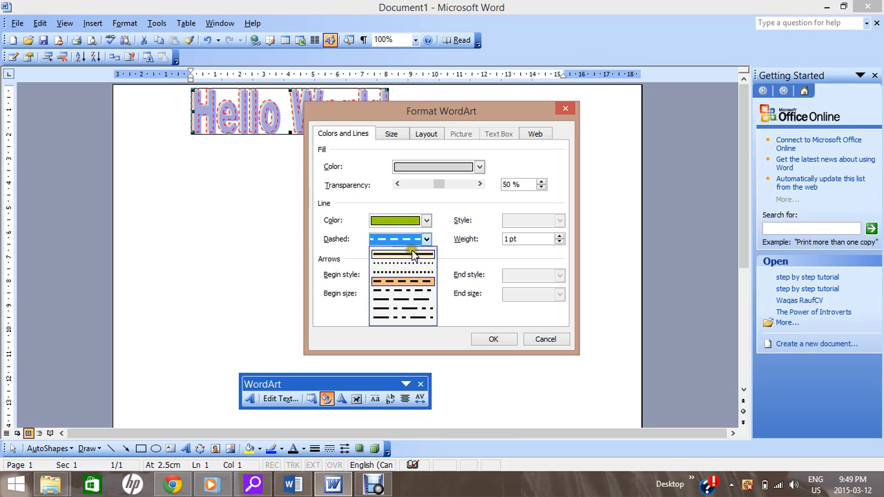
left_click(412, 255)
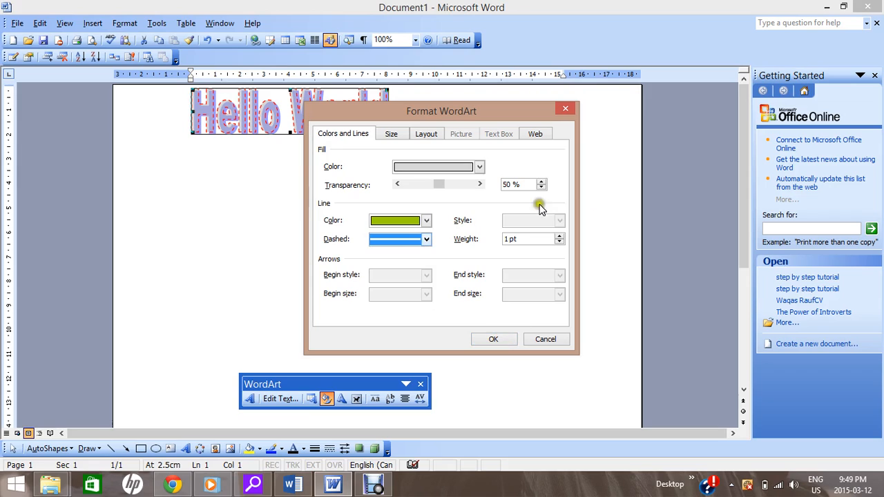
- Set the fill transparency of the "Hello World" WordArt to 62% and apply the formatting
left_click(480, 185)
left_click(480, 184)
left_click(480, 184)
left_click(480, 185)
left_click(480, 184)
left_click(480, 185)
left_click(480, 185)
left_click(479, 184)
left_click(480, 184)
left_click(480, 184)
left_click(480, 185)
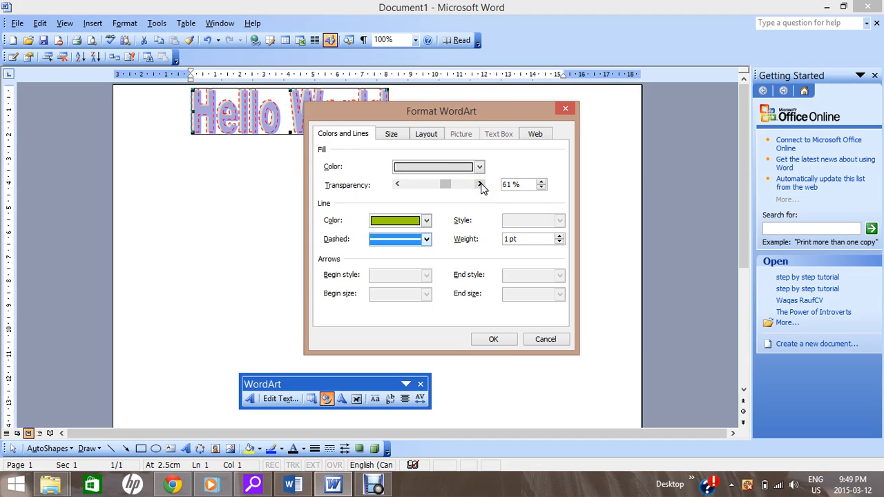
left_click(480, 184)
left_click(497, 341)
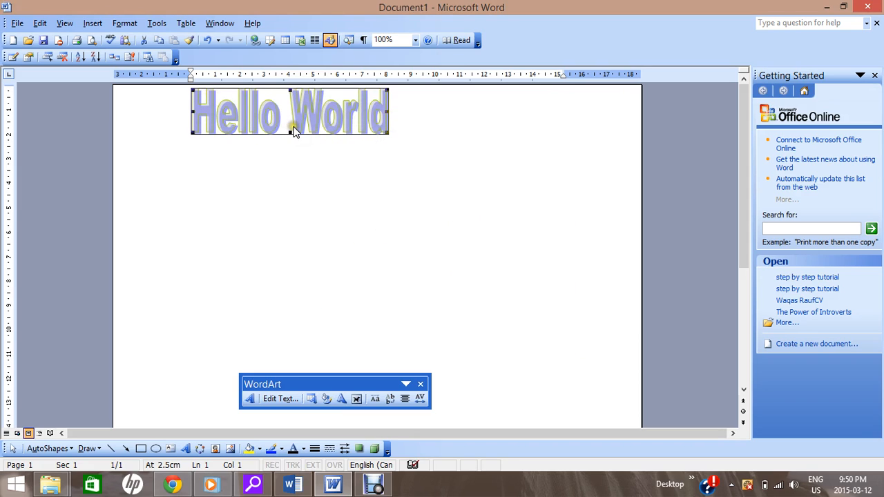
- Set the height of the "Hello World" WordArt to 7 cm in its size settings
left_click(329, 400)
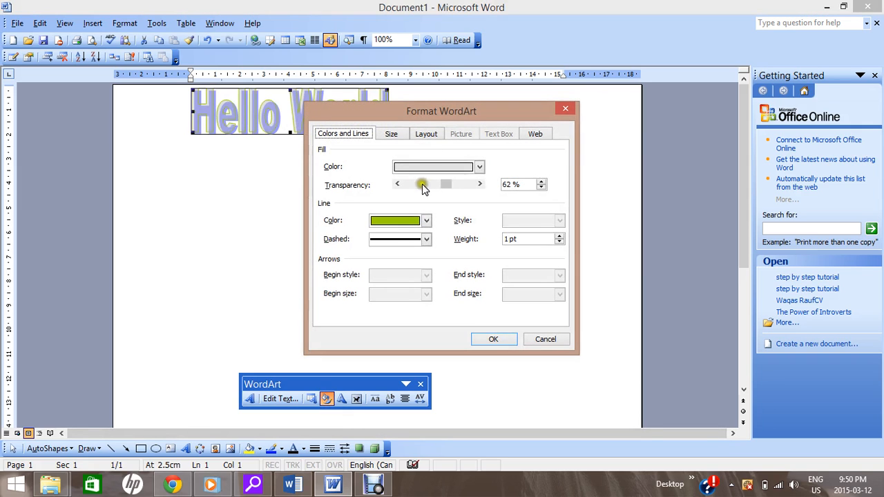
left_click(390, 136)
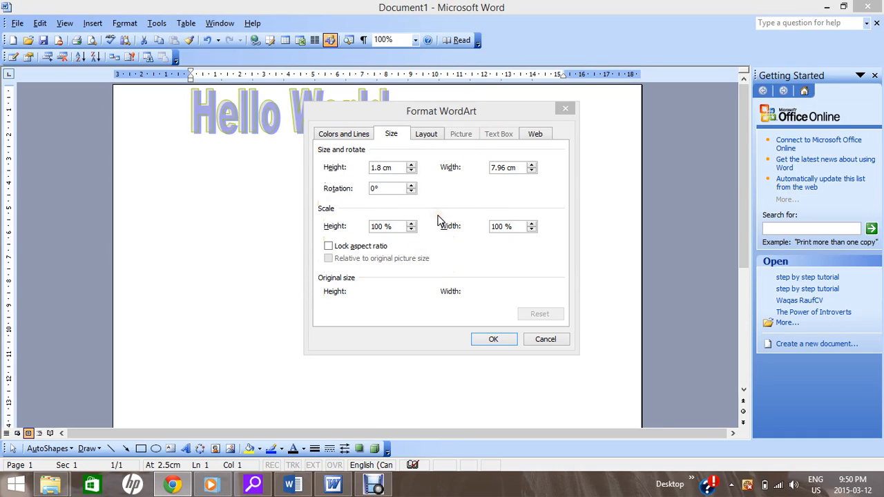
left_click(411, 165)
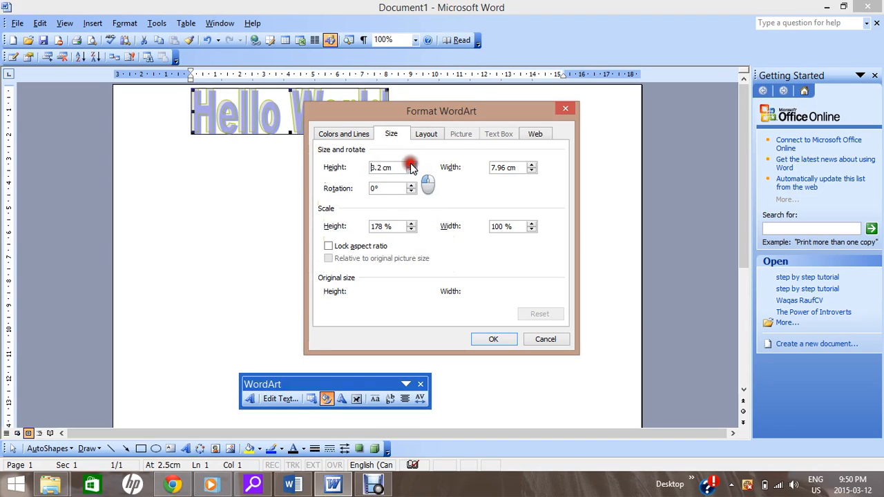
left_click(411, 165)
left_click(411, 165)
left_click(411, 165)
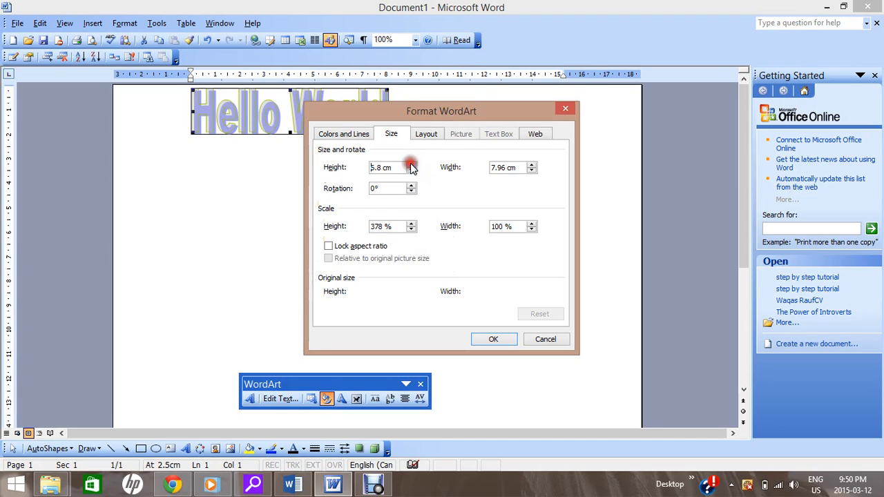
left_click(411, 164)
left_click(411, 164)
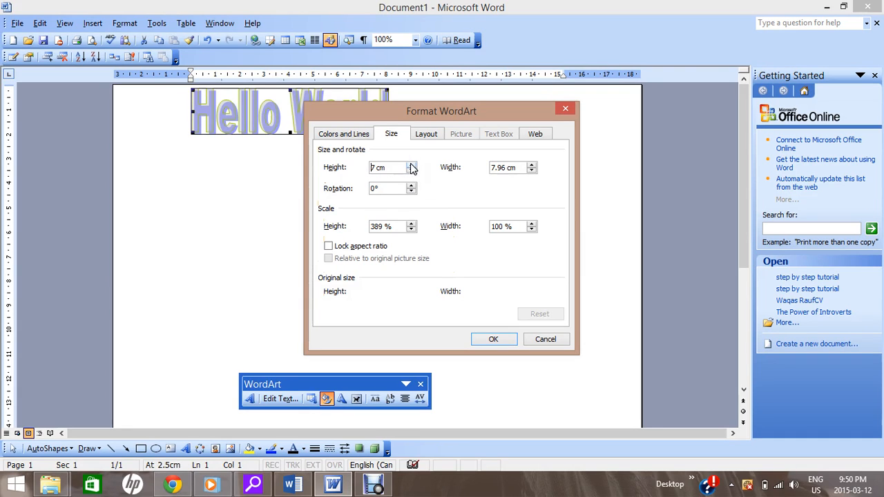
- Increase the width of the "Hello World" WordArt to about 8.66 cm
left_click(531, 164)
left_click(531, 164)
left_click(531, 164)
left_click(531, 164)
left_click(531, 165)
- Reduce the height scale of the "Hello World" WordArt to 373%
left_click(411, 229)
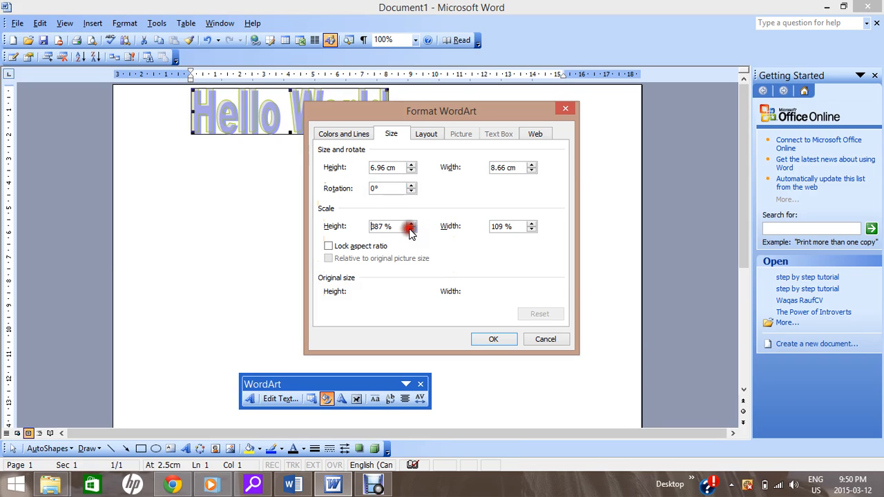
left_click(411, 230)
left_click(411, 229)
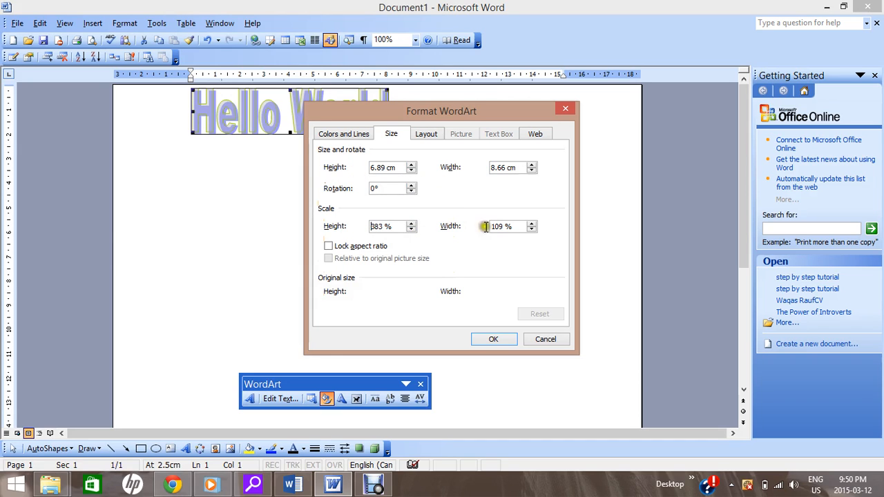
left_click(411, 230)
left_click(411, 230)
left_click(411, 229)
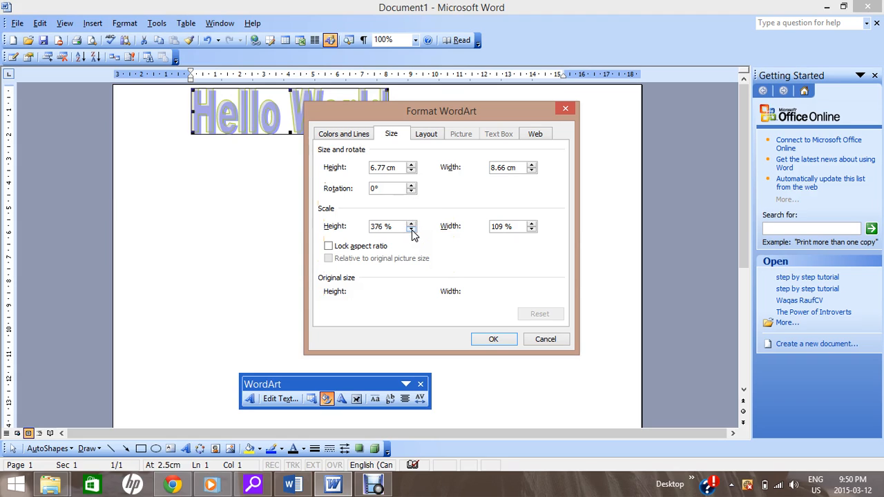
left_click(411, 230)
left_click(411, 230)
- Reduce the WordArt's width scale until its width is about 7.81 cm, and apply the size settings
left_click(531, 230)
left_click(531, 230)
left_click(531, 230)
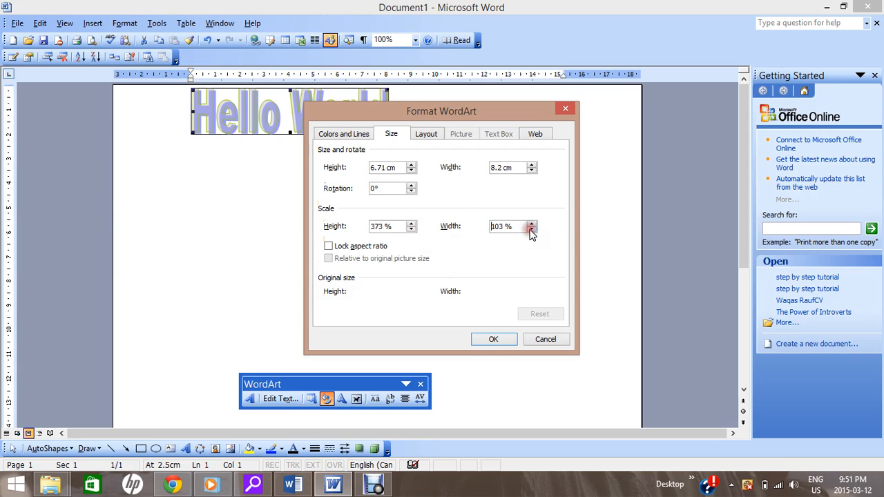
left_click(531, 230)
left_click(531, 230)
left_click(531, 230)
left_click(531, 230)
left_click(532, 230)
left_click(484, 343)
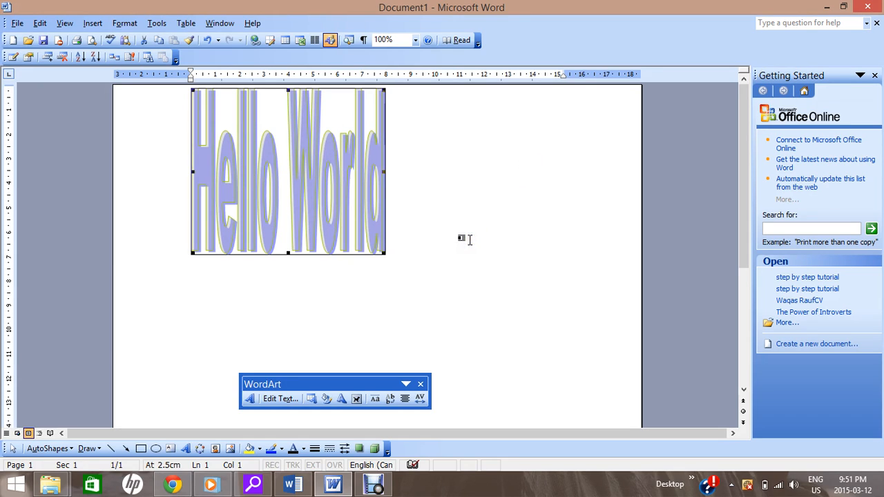
- Try the Square wrapping style with Right horizontal alignment on the "Hello World" WordArt, and undo it
left_click(326, 399)
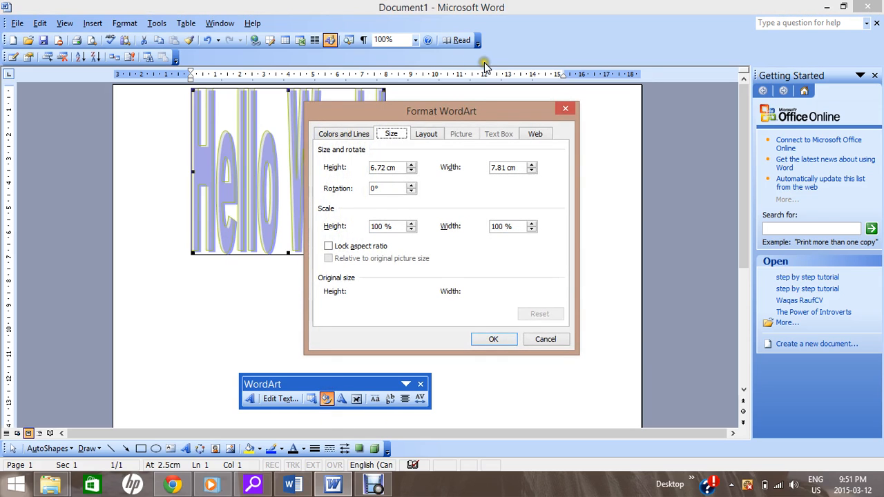
left_click(425, 134)
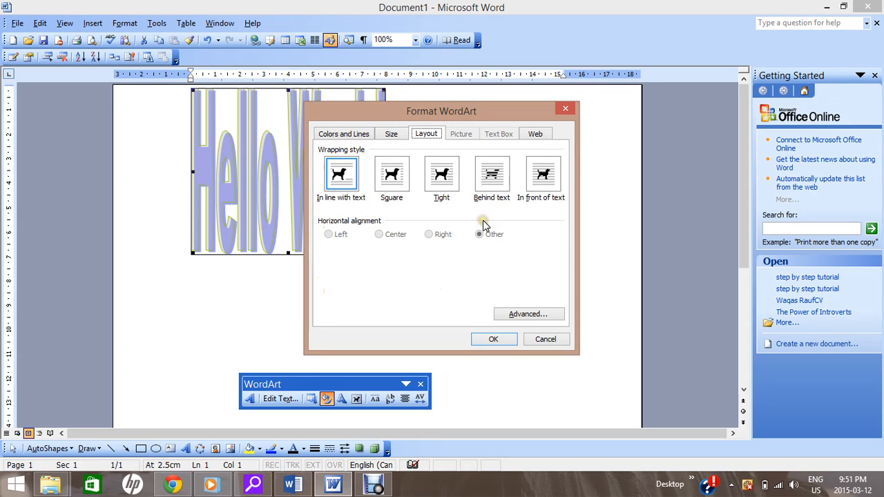
left_click(390, 175)
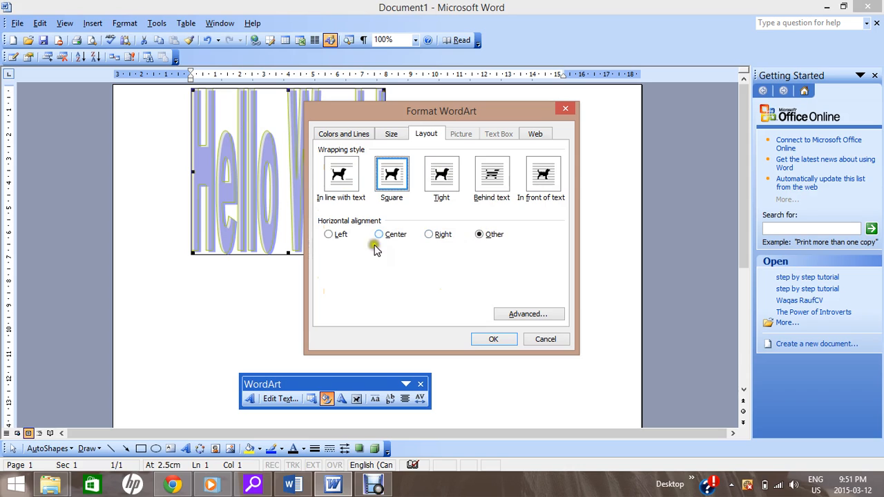
left_click(430, 235)
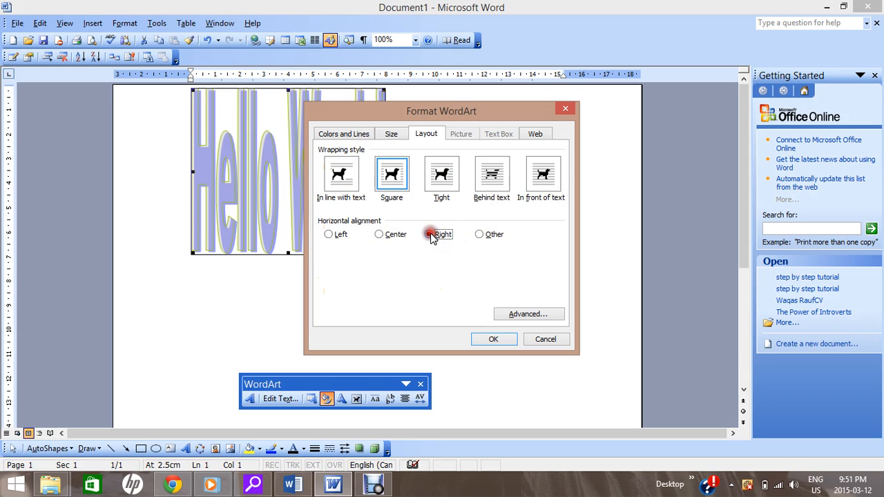
left_click(498, 343)
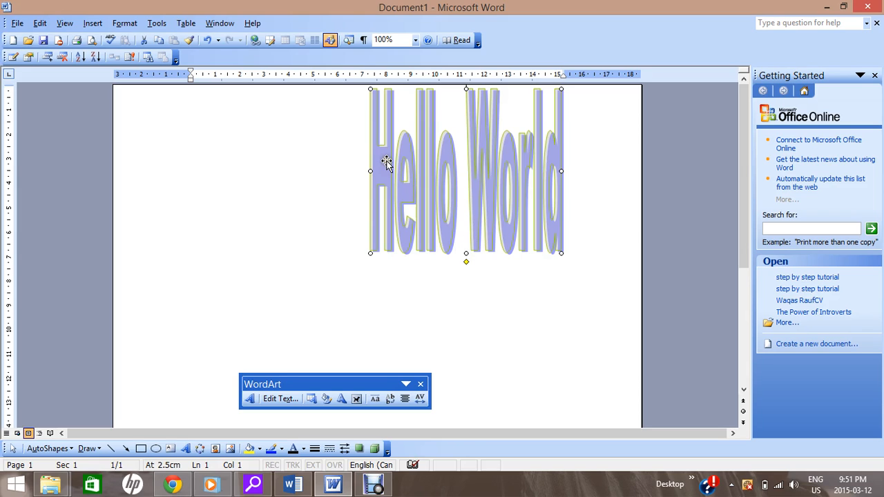
left_click(206, 39)
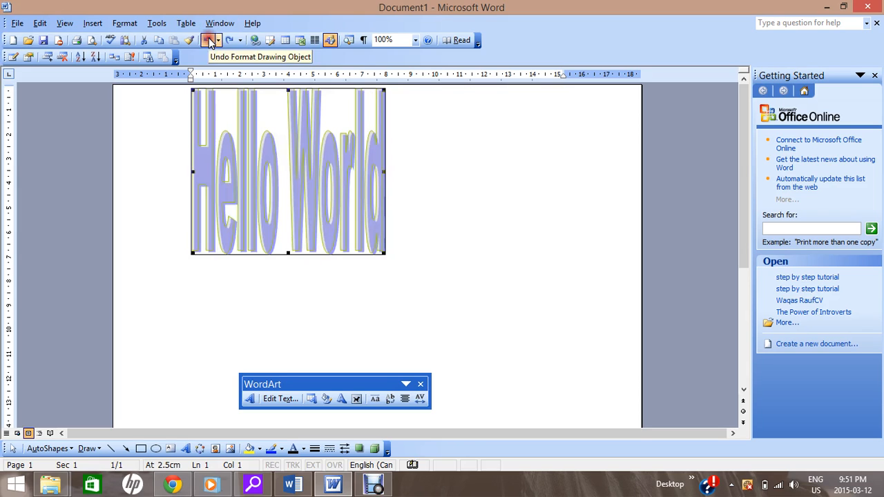
- Try the Chevron Down shape on the "Hello World" WordArt, and undo it
left_click(341, 399)
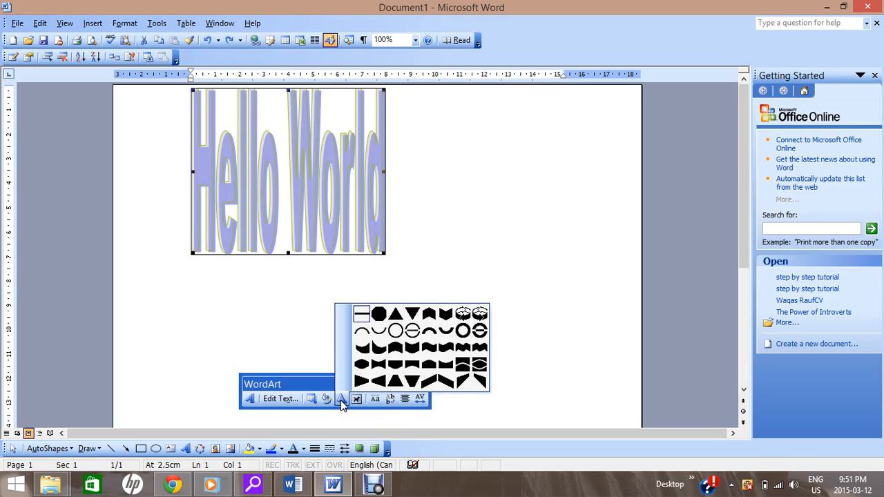
left_click(340, 401)
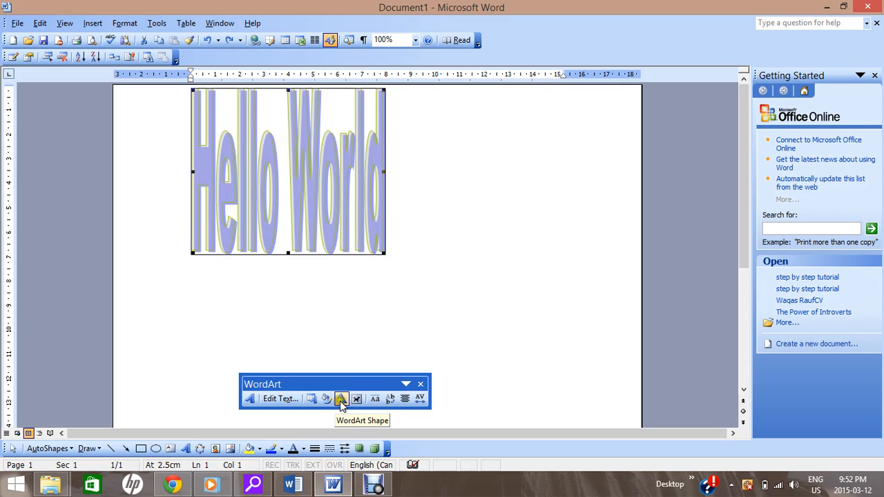
left_click(341, 404)
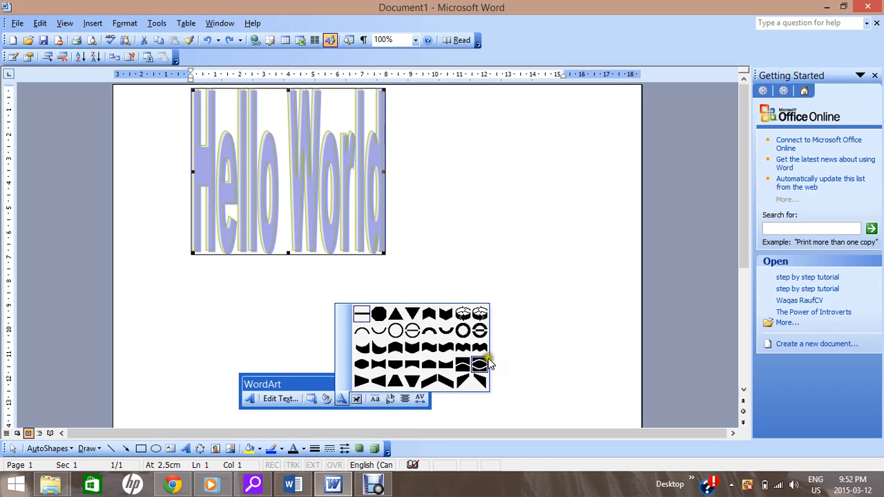
left_click(443, 382)
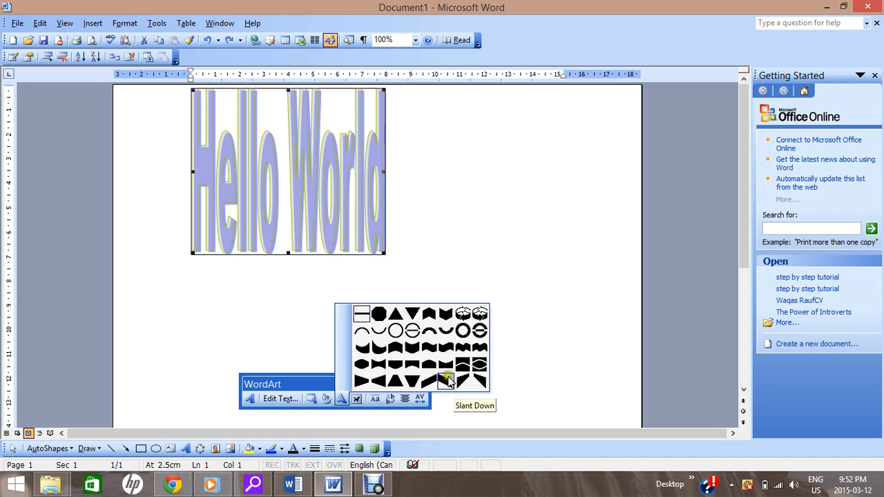
left_click(444, 314)
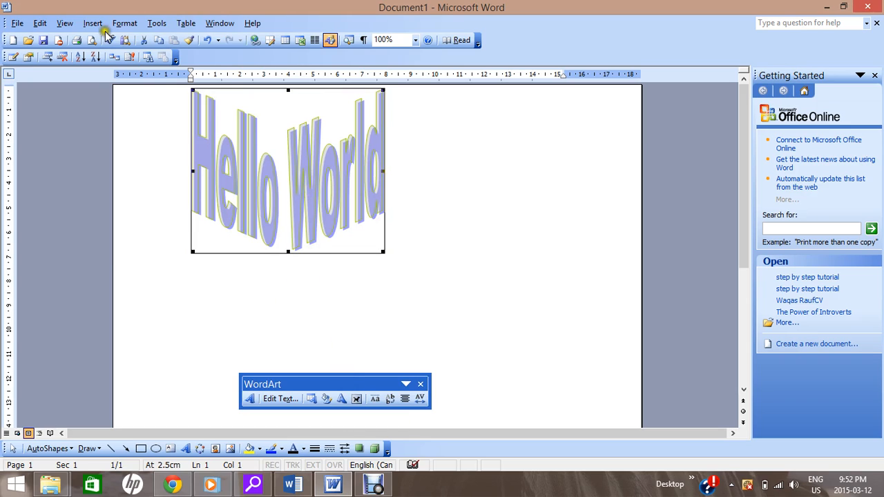
left_click(209, 41)
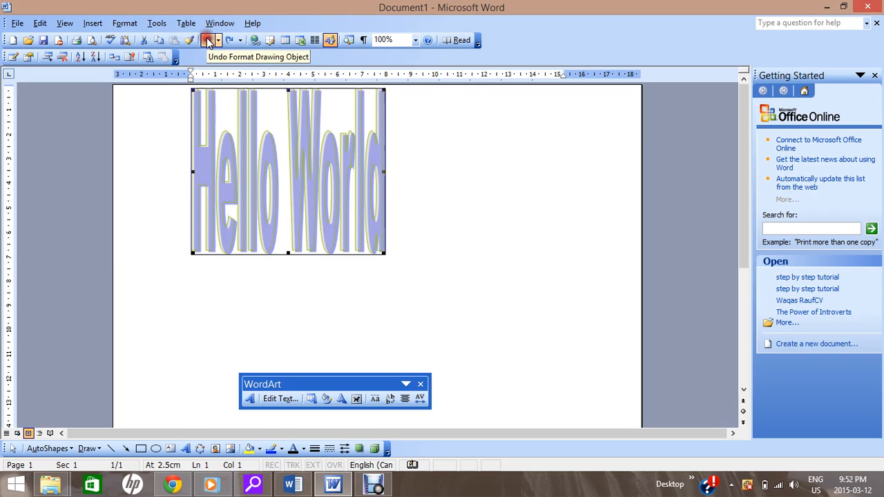
- Examine the text wrapping, layout and alignment options available for the "Hello World" WordArt
left_click(357, 399)
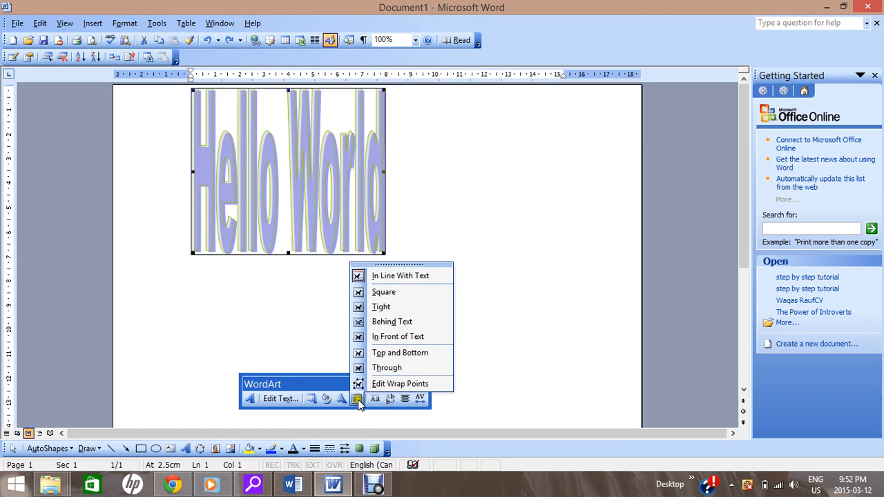
left_click(357, 399)
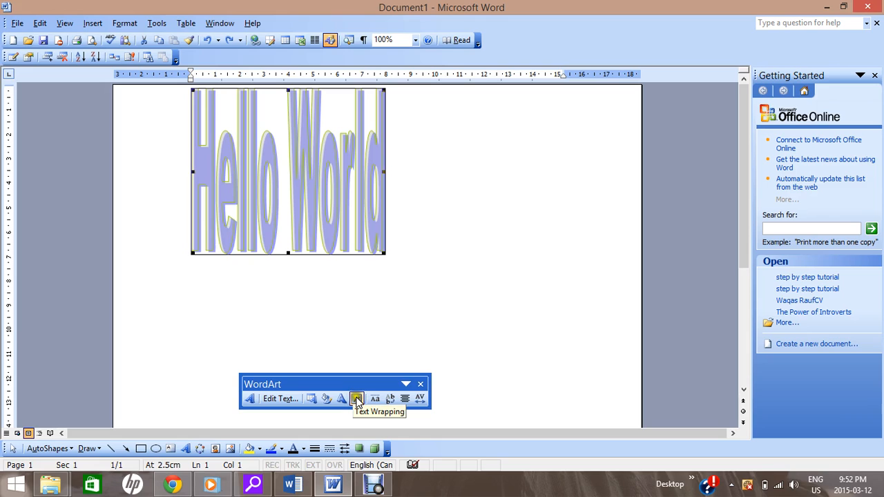
left_click(356, 400)
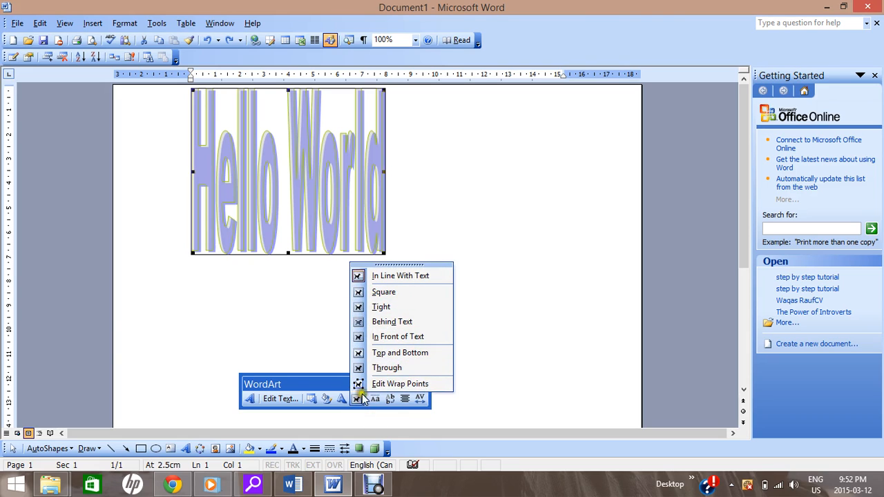
left_click(332, 399)
left_click(333, 399)
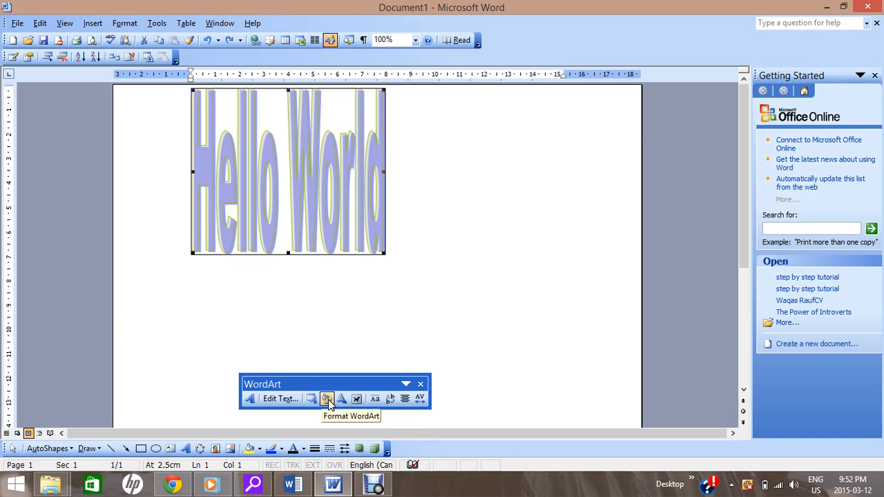
left_click(326, 399)
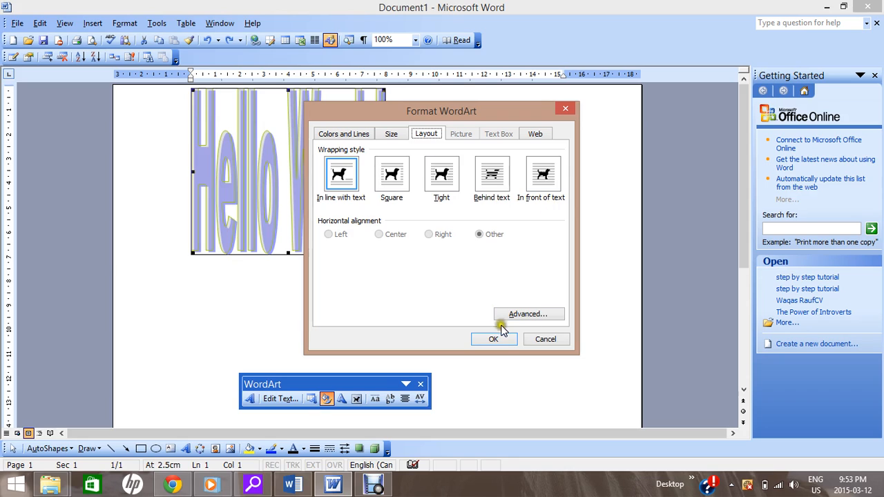
left_click(545, 338)
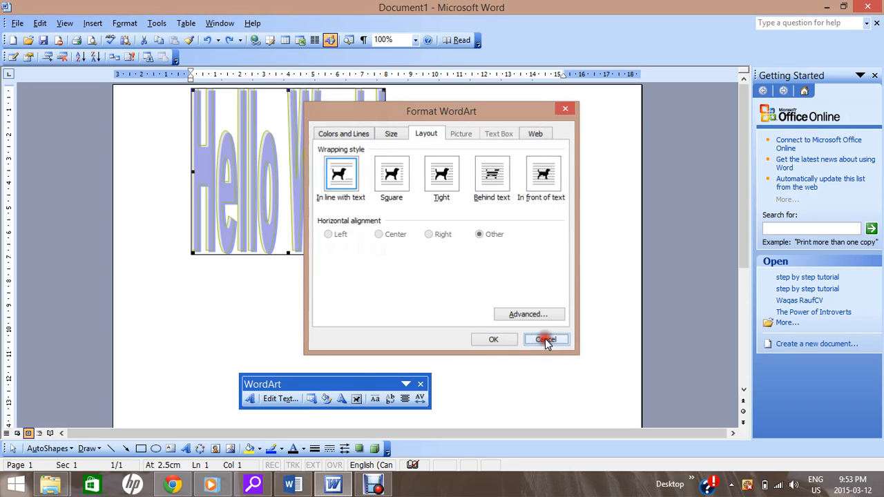
left_click(357, 398)
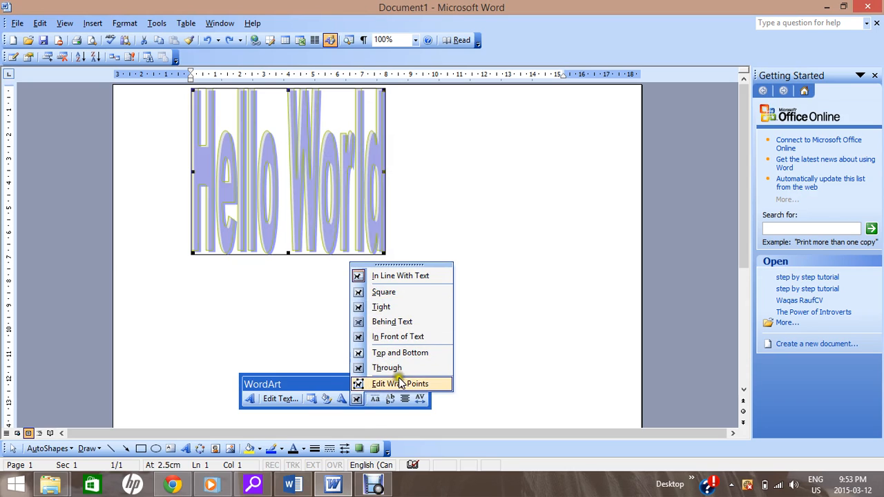
left_click(405, 398)
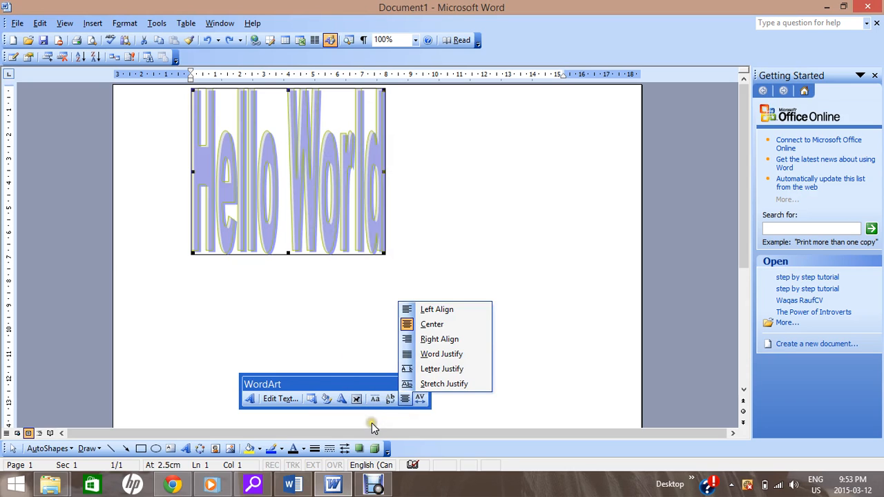
left_click(372, 422)
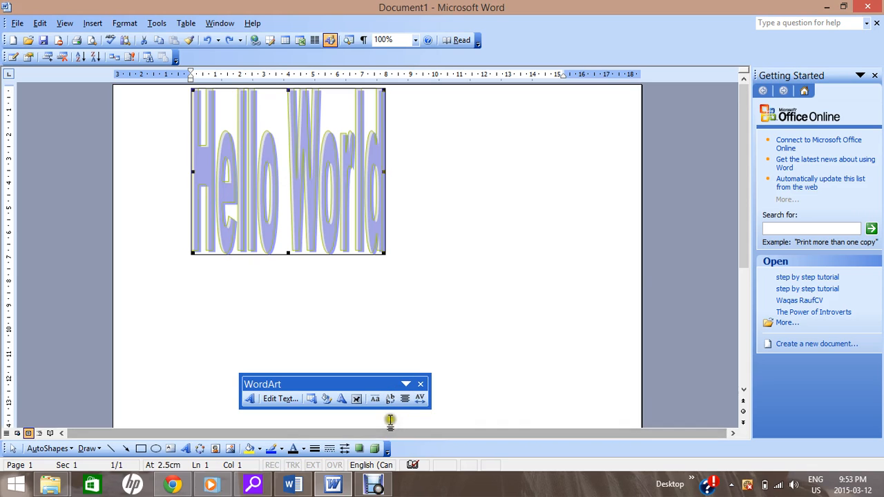
- Give the WordArt letters the same height, and try vertical text before switching back to horizontal
left_click(374, 399)
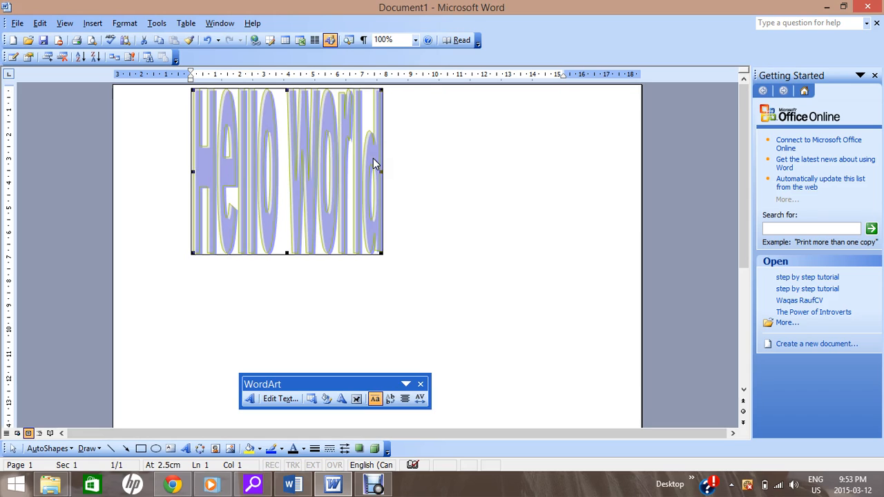
left_click(391, 403)
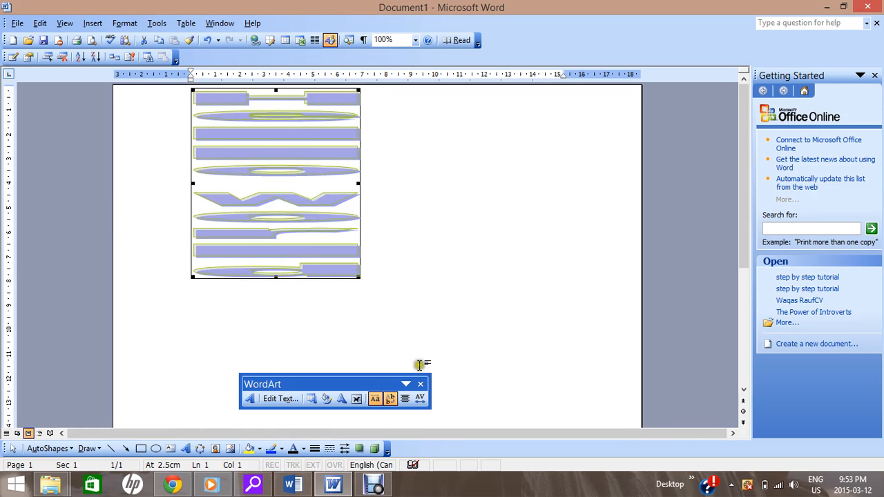
left_click(390, 400)
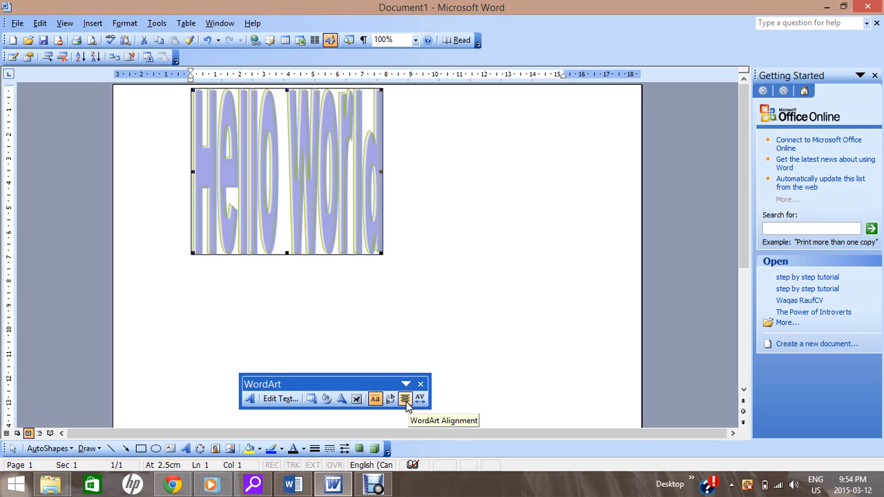
- Set the "Hello World" WordArt's alignment to Left Align and examine the other alignment options
left_click(406, 400)
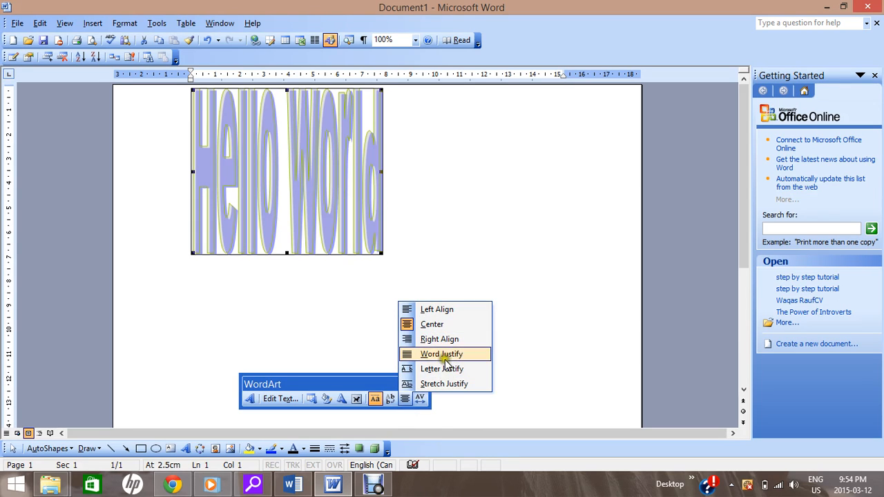
left_click(439, 309)
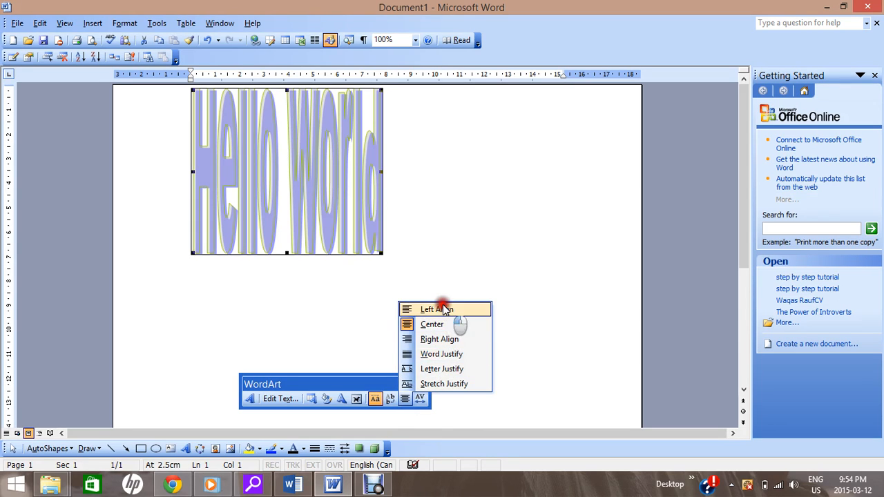
left_click(404, 400)
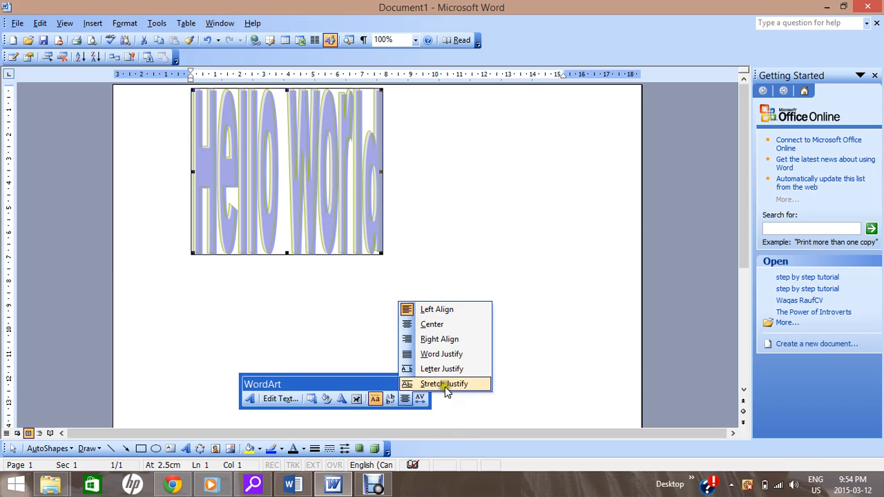
- Try Very Tight and Very Loose character spacing on the "Hello World" WordArt, and restore Normal spacing
left_click(419, 401)
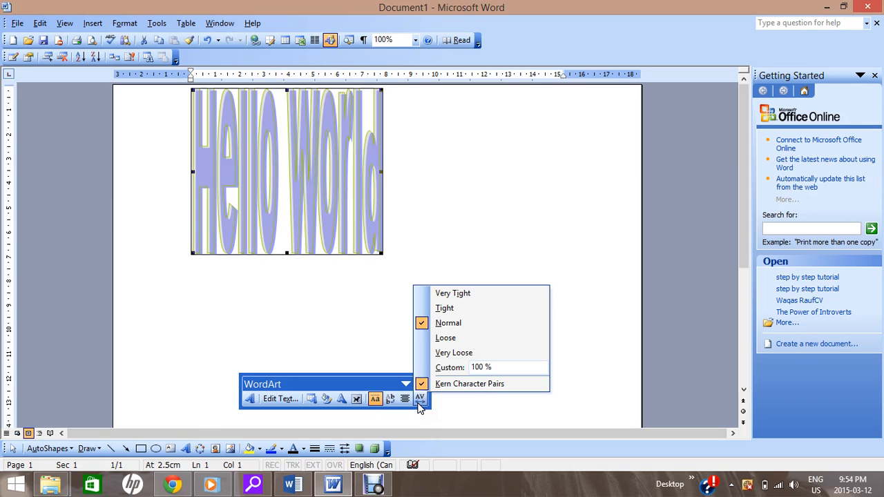
left_click(476, 302)
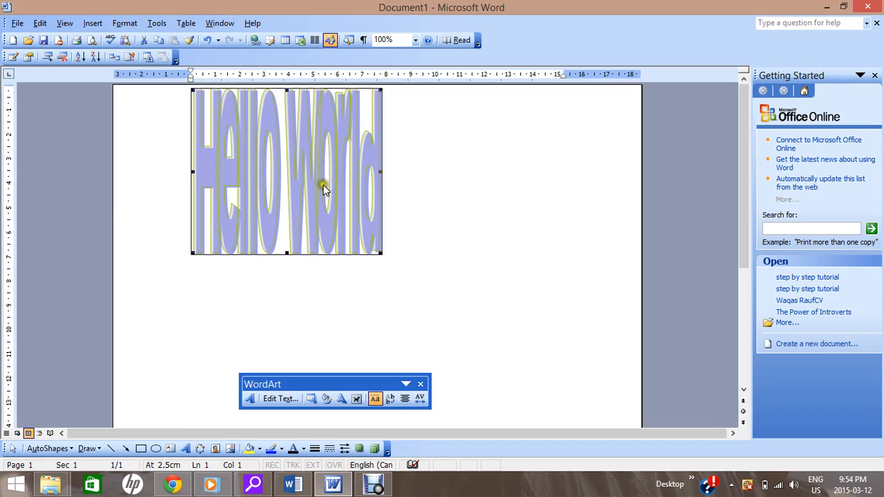
left_click(420, 399)
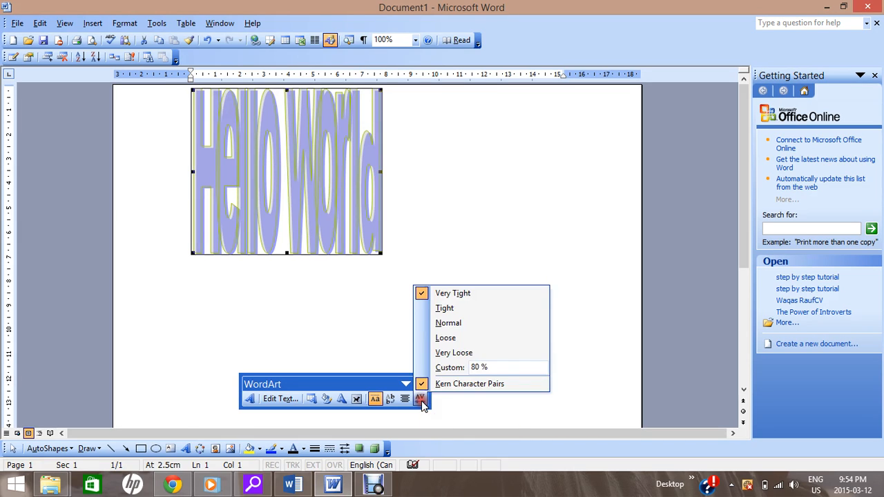
left_click(453, 352)
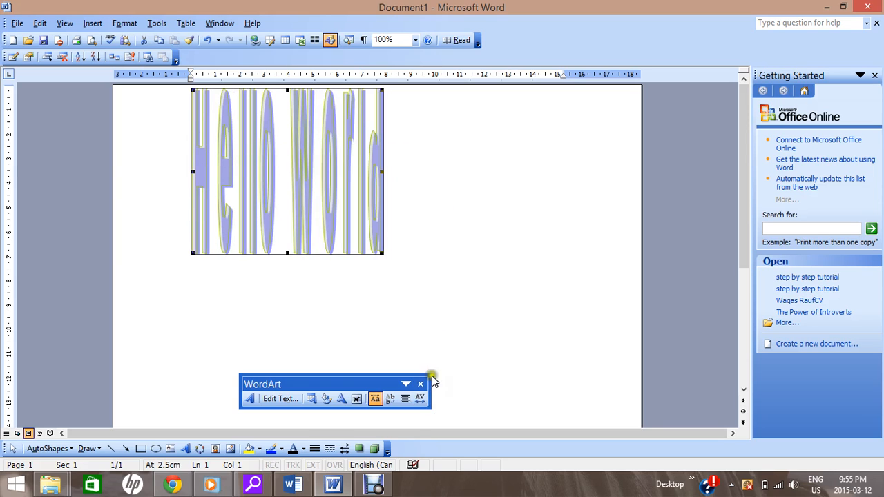
left_click(419, 400)
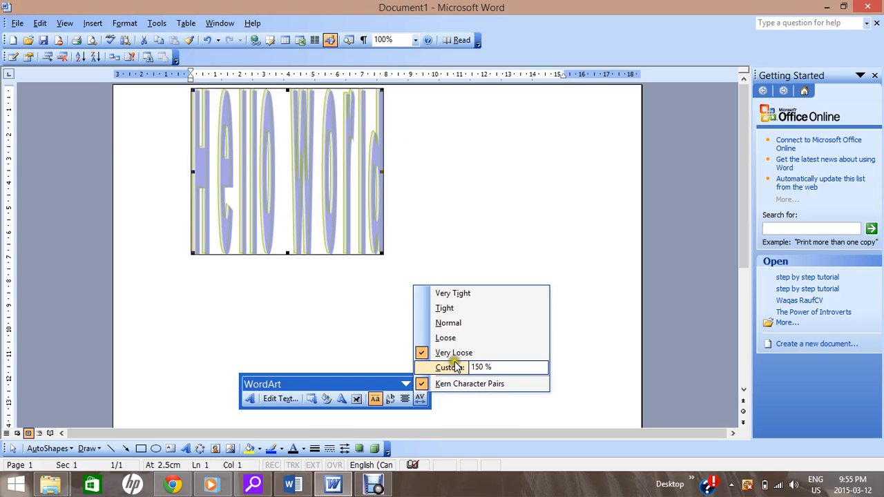
left_click(429, 323)
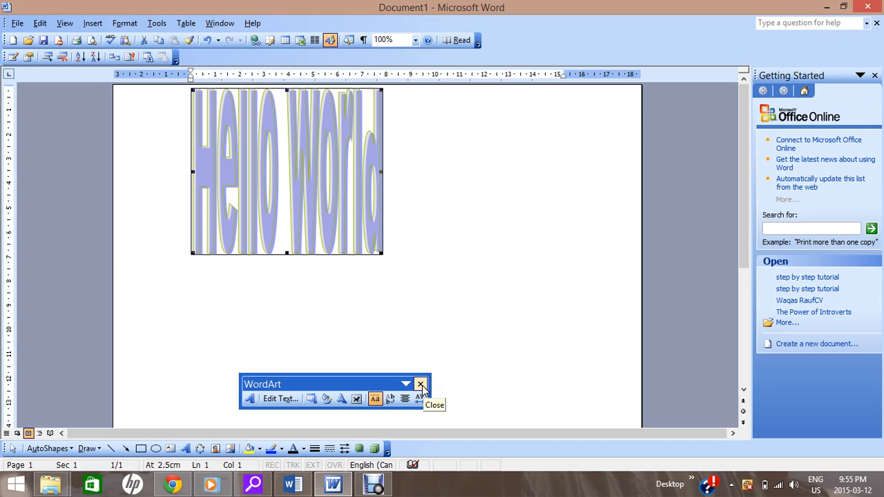
left_click(373, 486)
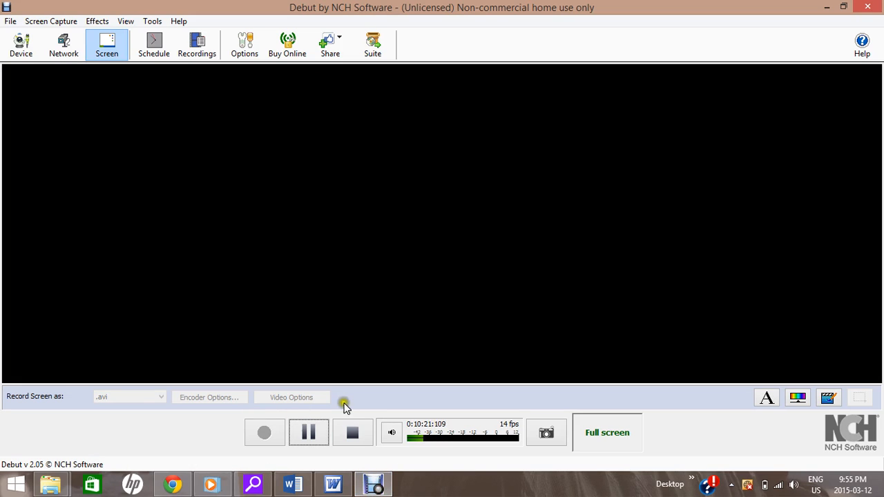